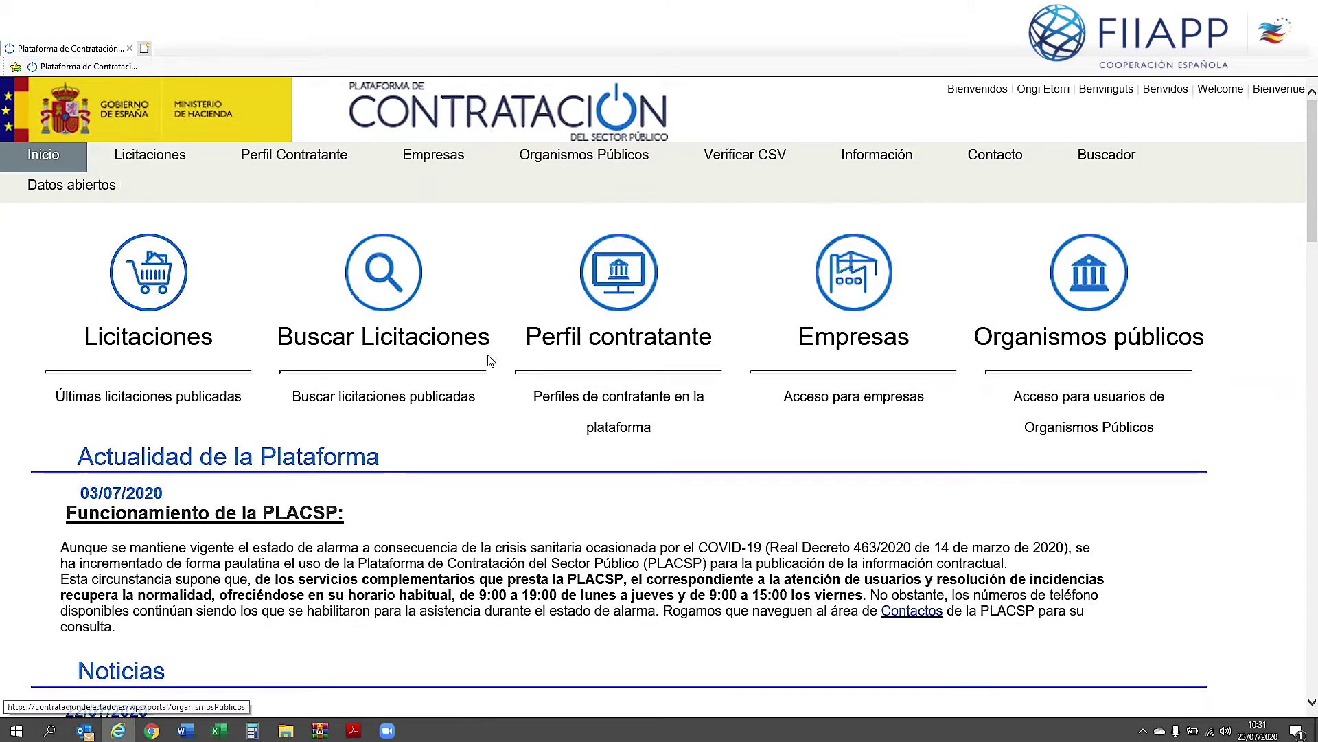
Sign in to the Empresas area with the saved bidder user ID and password.
{"action": "left_click", "coordinate": [865, 287]}
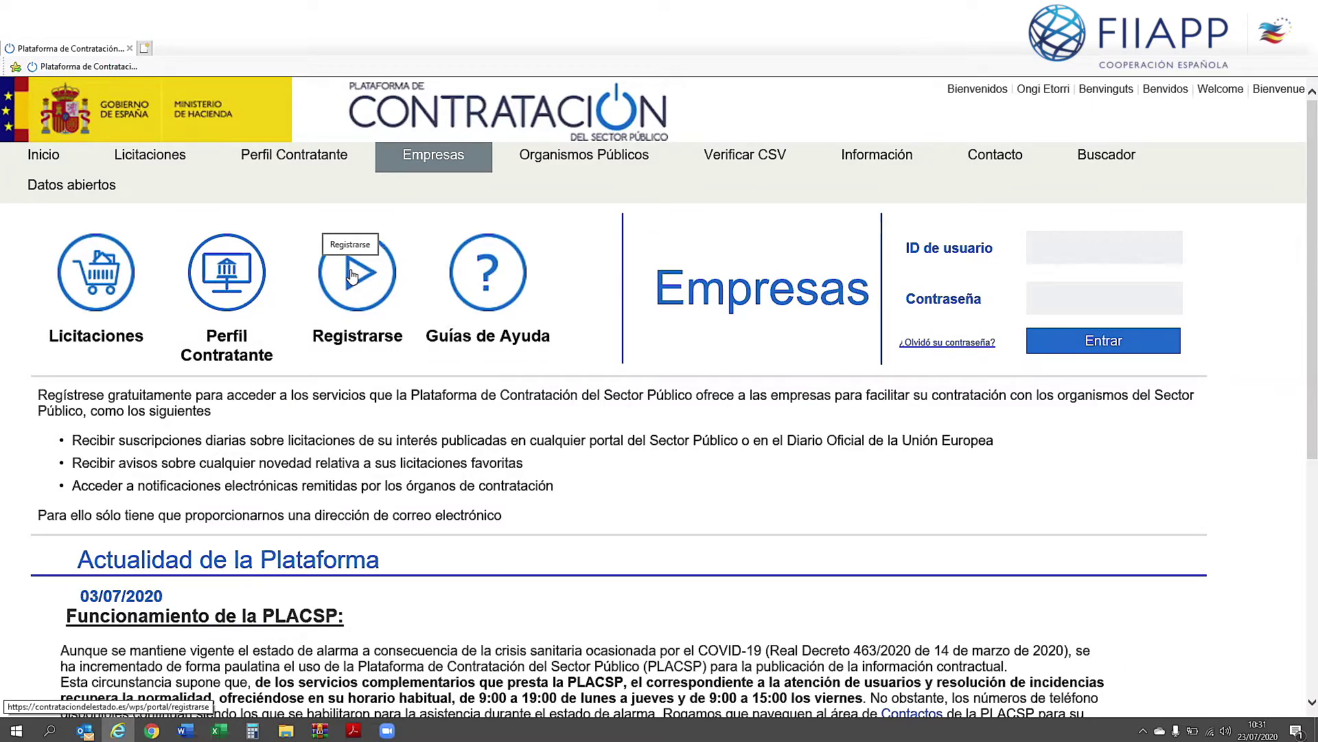
{"action": "left_click", "coordinate": [1086, 250]}
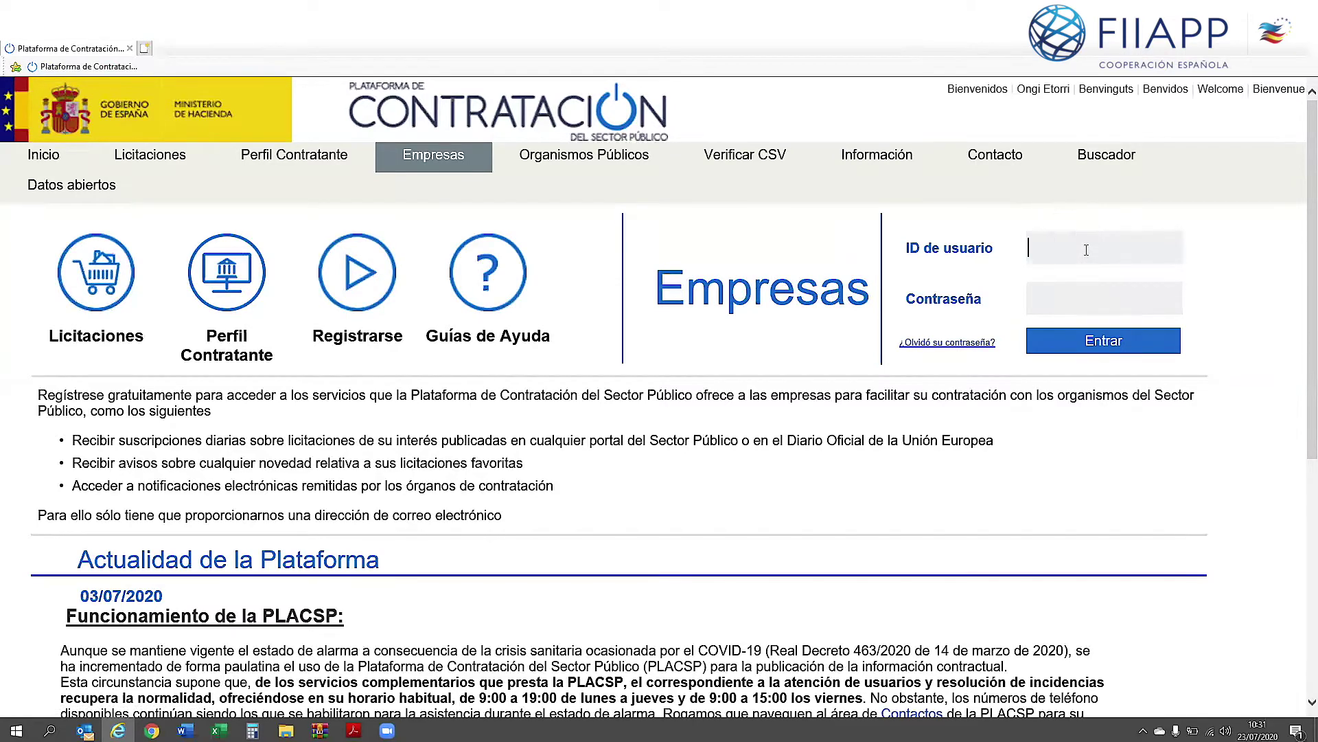
{"action": "type", "text": "V"}
{"action": "left_click", "coordinate": [1058, 275]}
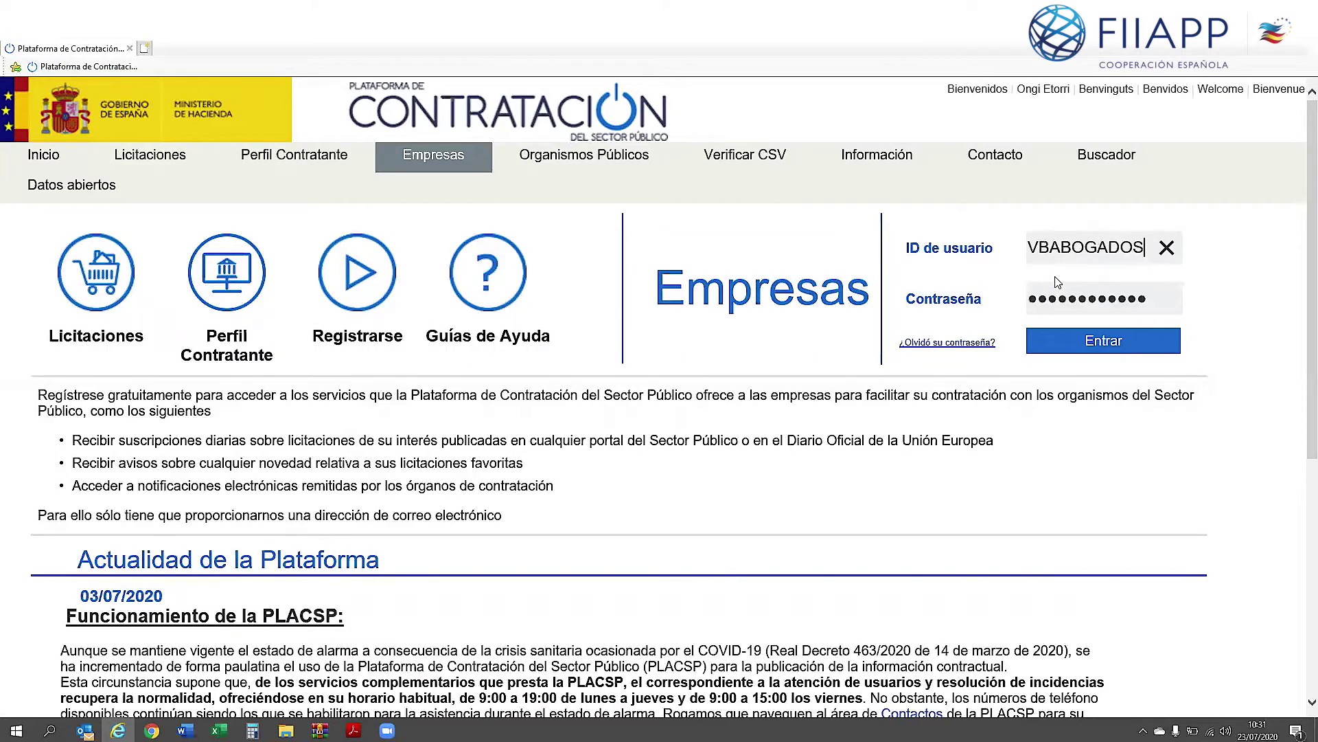
{"action": "left_click", "coordinate": [1065, 349]}
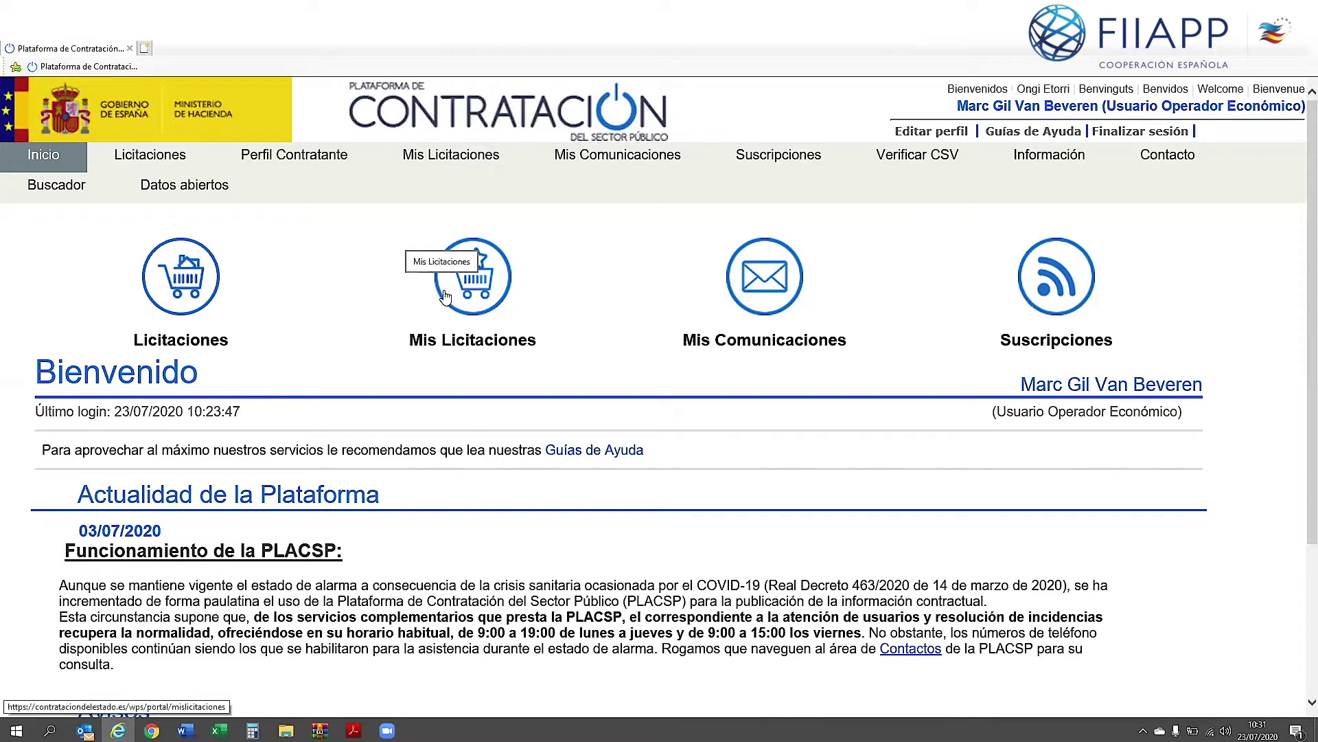
Search the Licitaciones form by expediente 'jys-2020-04'.
{"action": "left_click", "coordinate": [180, 294]}
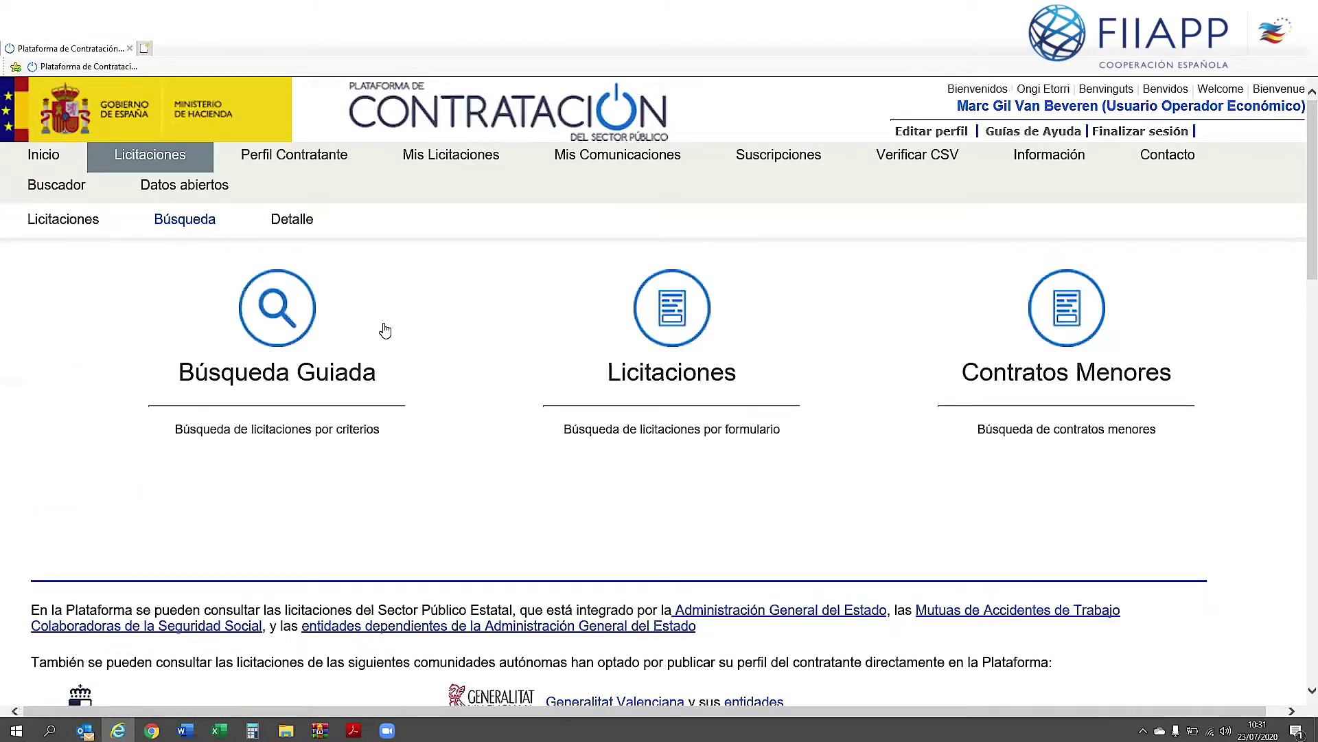
{"action": "left_click", "coordinate": [657, 317]}
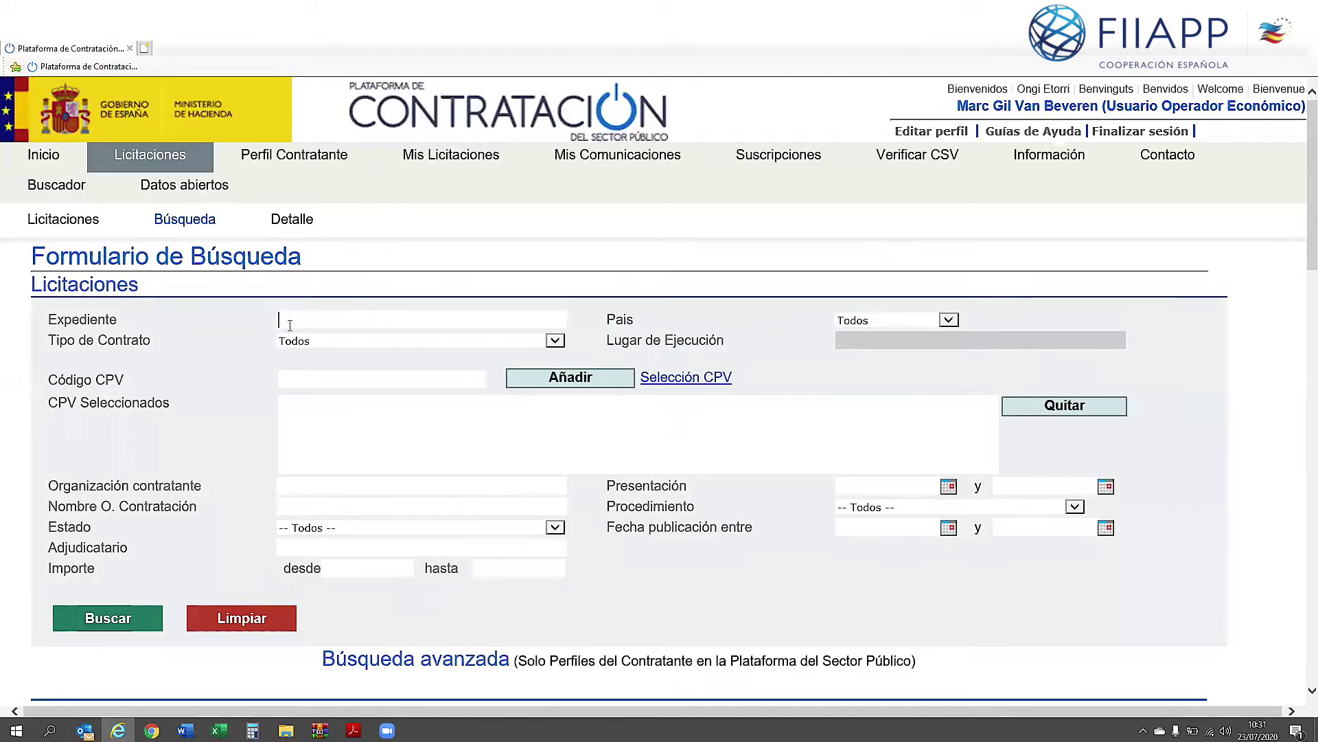
{"action": "type", "text": "jys-2020-048"}
{"action": "left_click", "coordinate": [130, 610]}
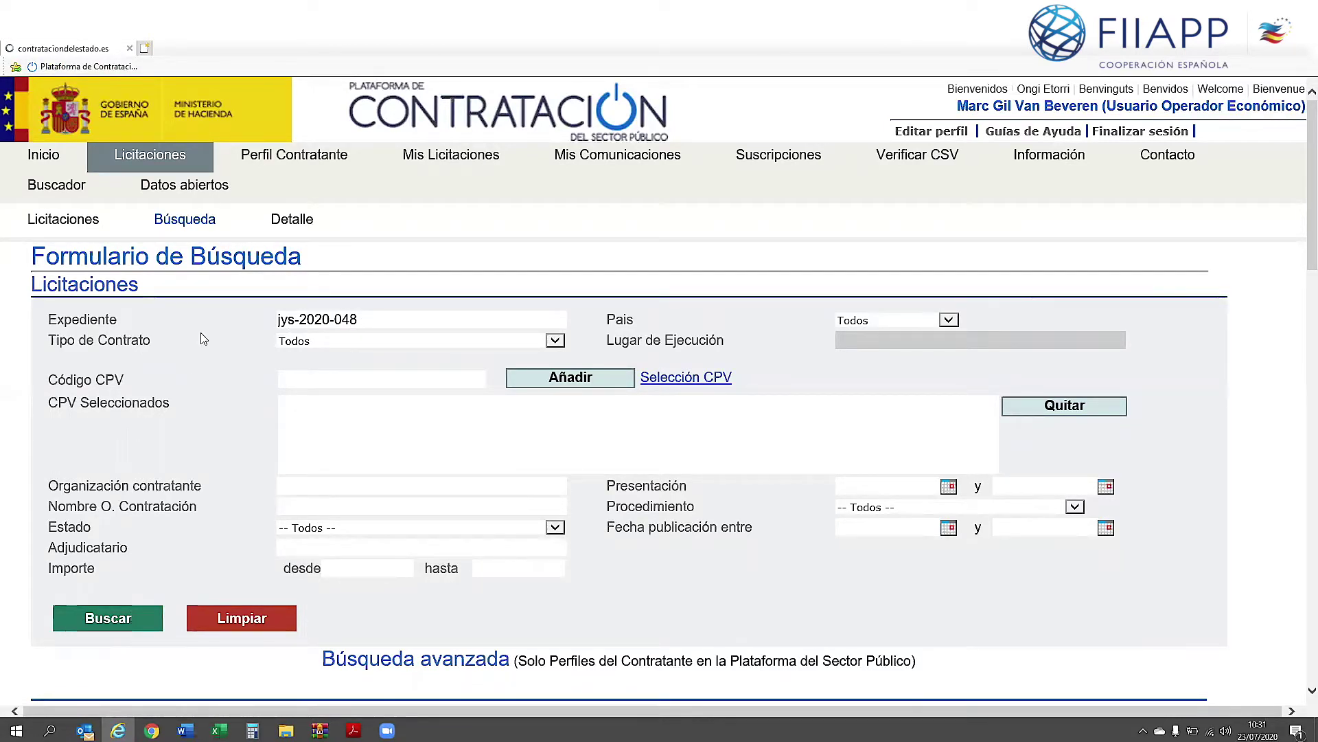
Open the JYS-2020-048 result from the search list.
{"action": "scroll", "coordinate": [204, 332], "scroll_direction": "down", "scroll_amount": 4}
{"action": "scroll", "coordinate": [206, 334], "scroll_direction": "down", "scroll_amount": 3}
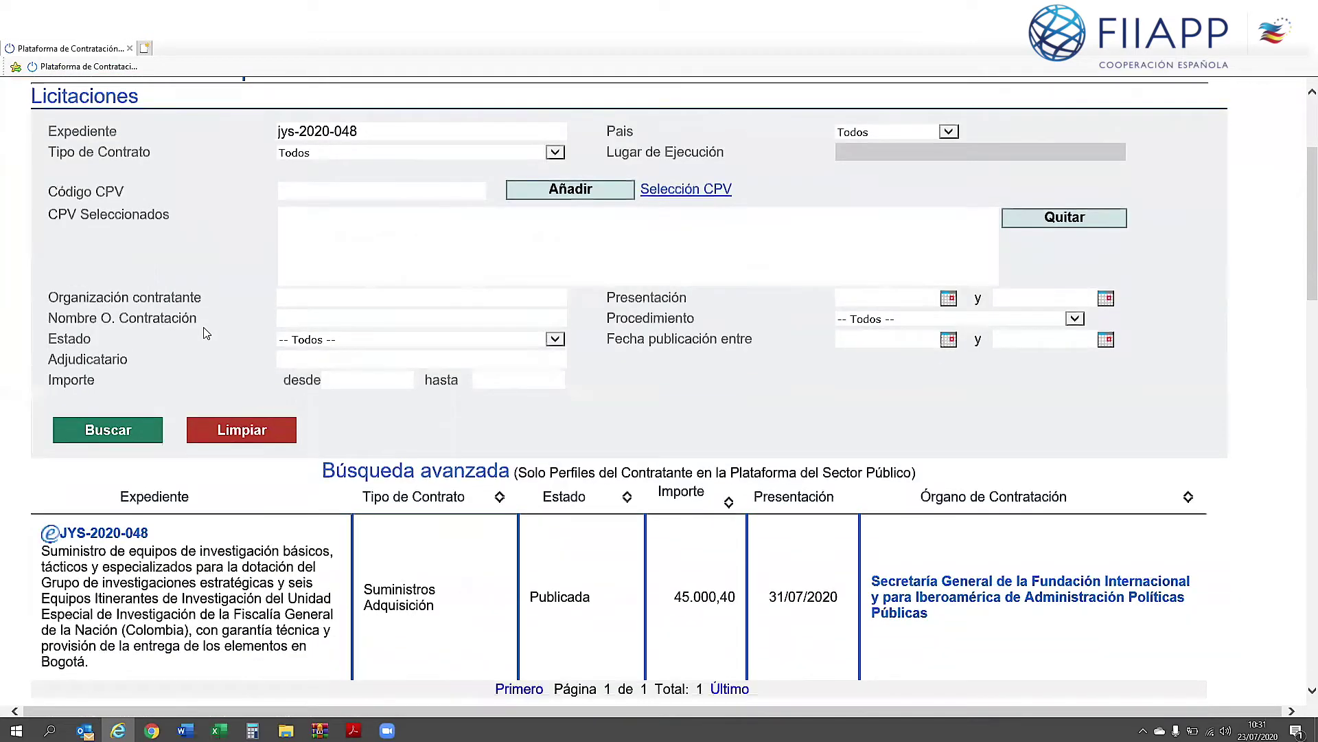
{"action": "scroll", "coordinate": [206, 334], "scroll_direction": "down", "scroll_amount": 3}
{"action": "left_click", "coordinate": [139, 346]}
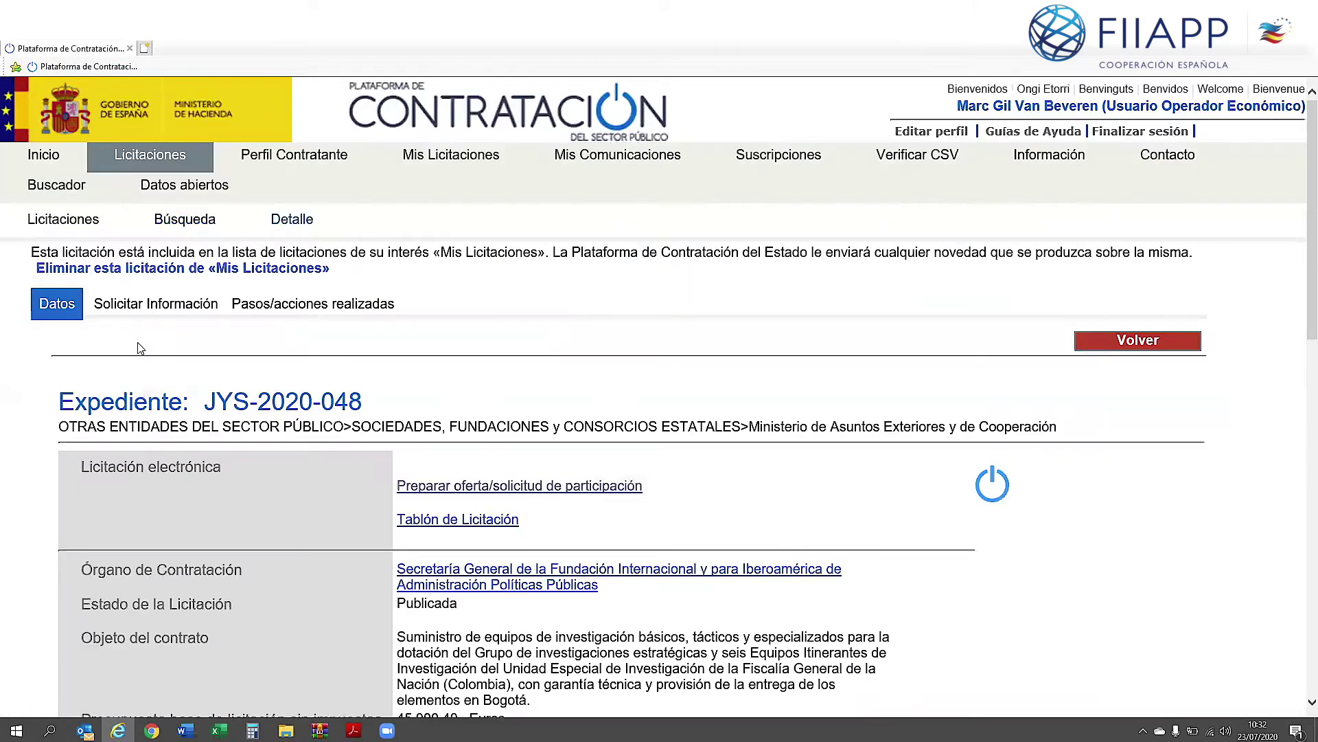
Review JYS-2020-048's budget, CPV codes and deadline, then request removal from «Mis Licitaciones».
{"action": "scroll", "coordinate": [256, 316], "scroll_direction": "down", "scroll_amount": 1}
{"action": "scroll", "coordinate": [256, 316], "scroll_direction": "up", "scroll_amount": 1}
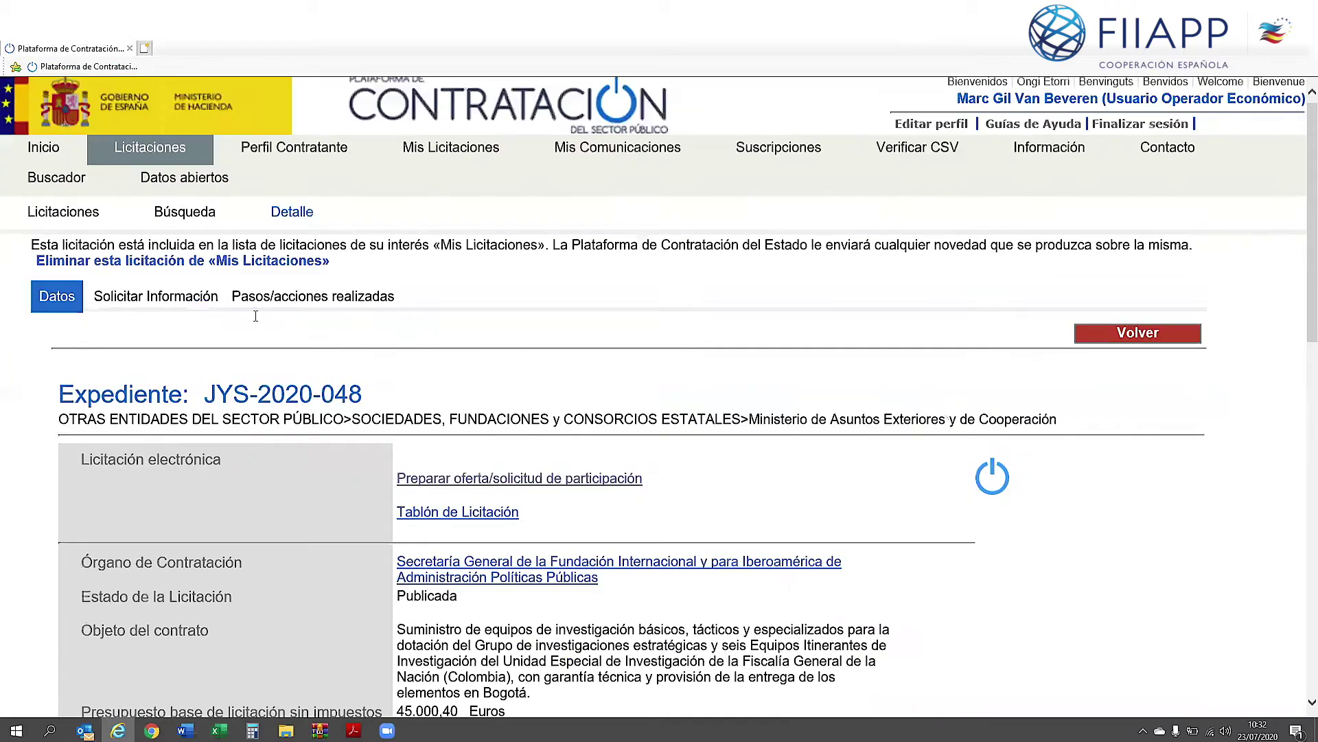
{"action": "scroll", "coordinate": [129, 427], "scroll_direction": "down", "scroll_amount": 4}
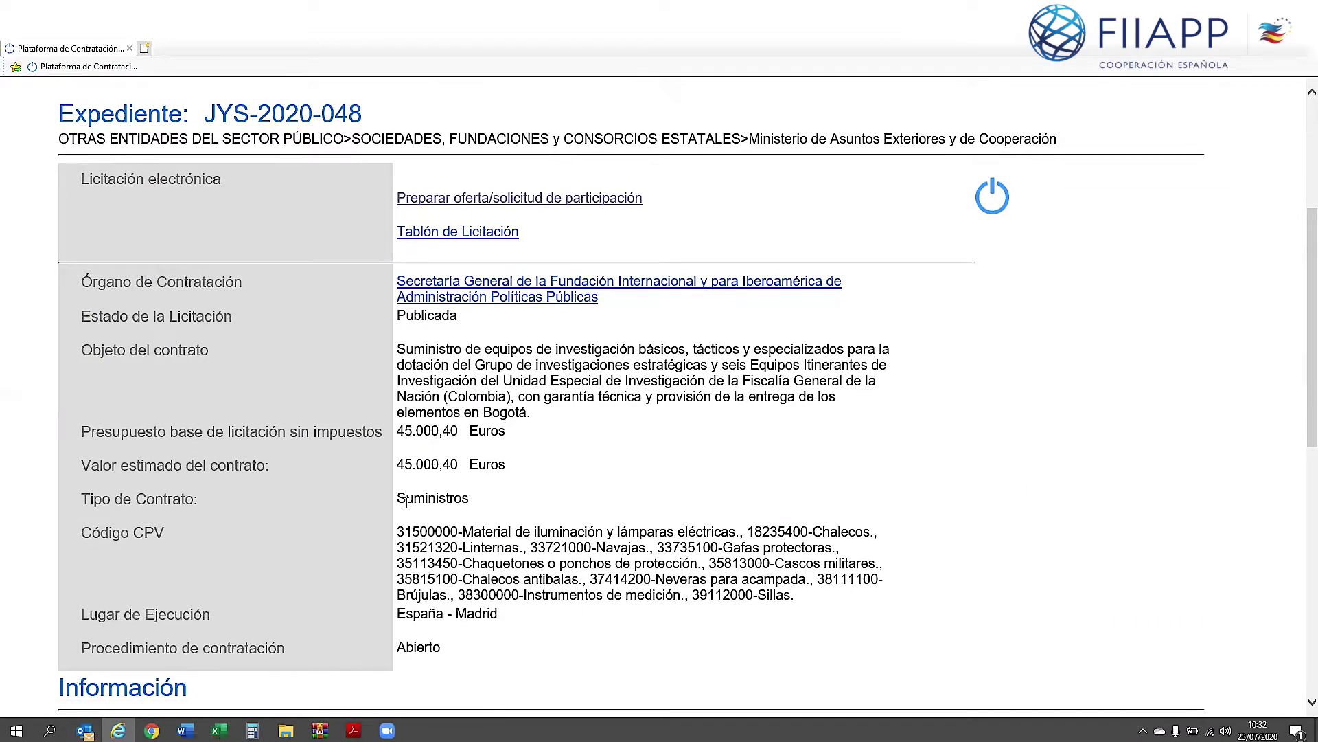
{"action": "scroll", "coordinate": [407, 502], "scroll_direction": "down", "scroll_amount": 1}
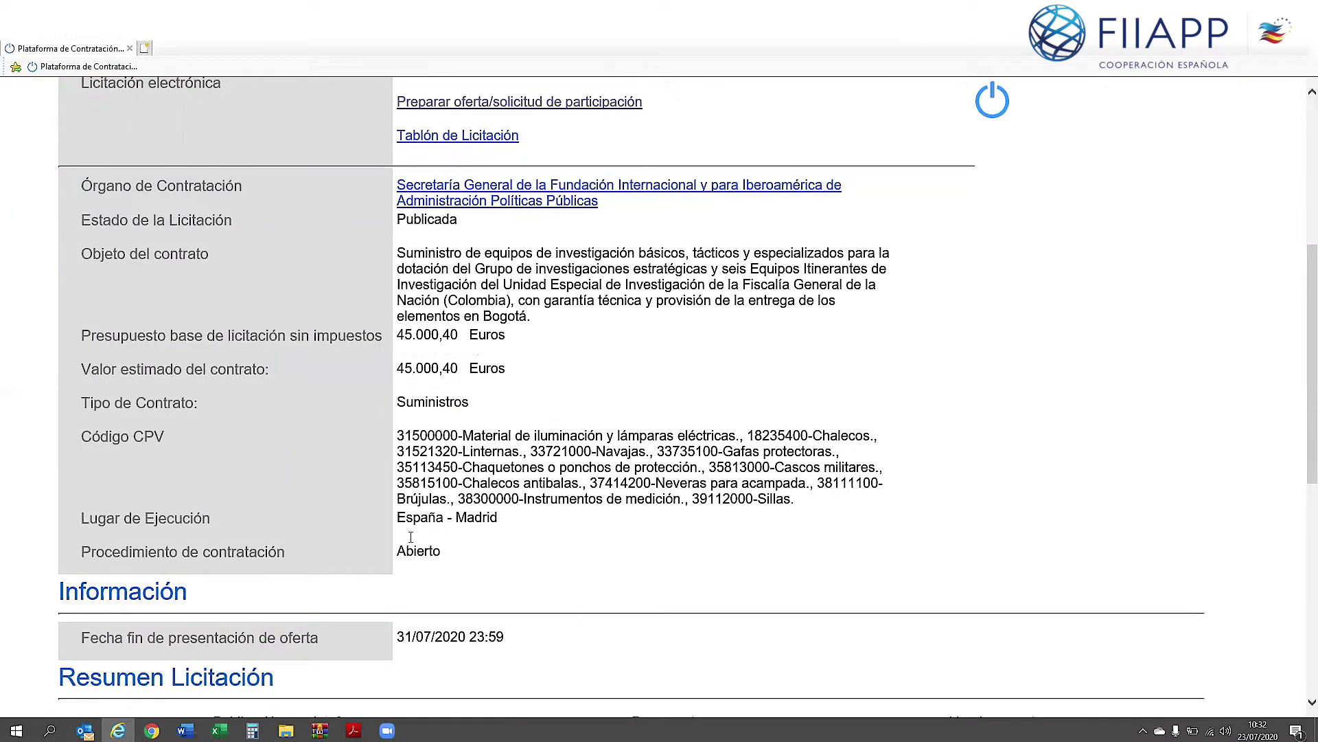
{"action": "scroll", "coordinate": [411, 536], "scroll_direction": "up", "scroll_amount": 3}
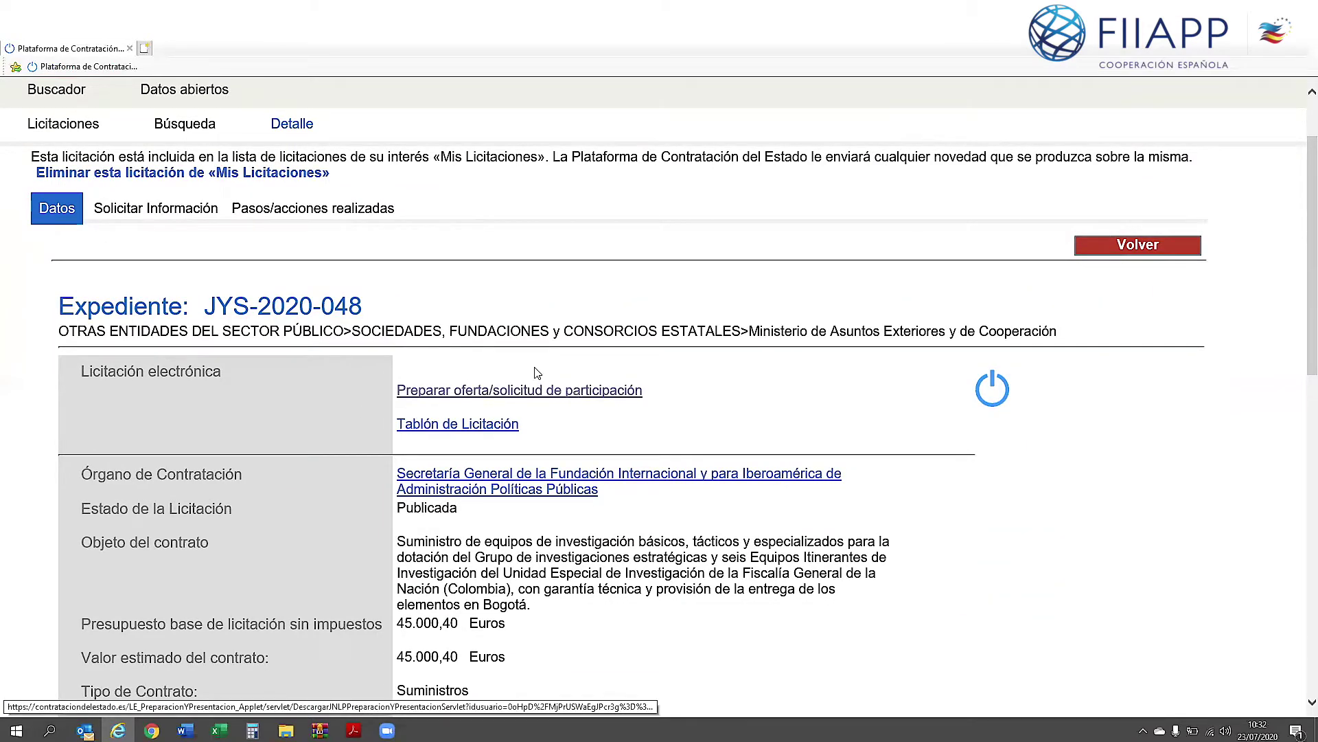
{"action": "scroll", "coordinate": [453, 316], "scroll_direction": "up", "scroll_amount": 1}
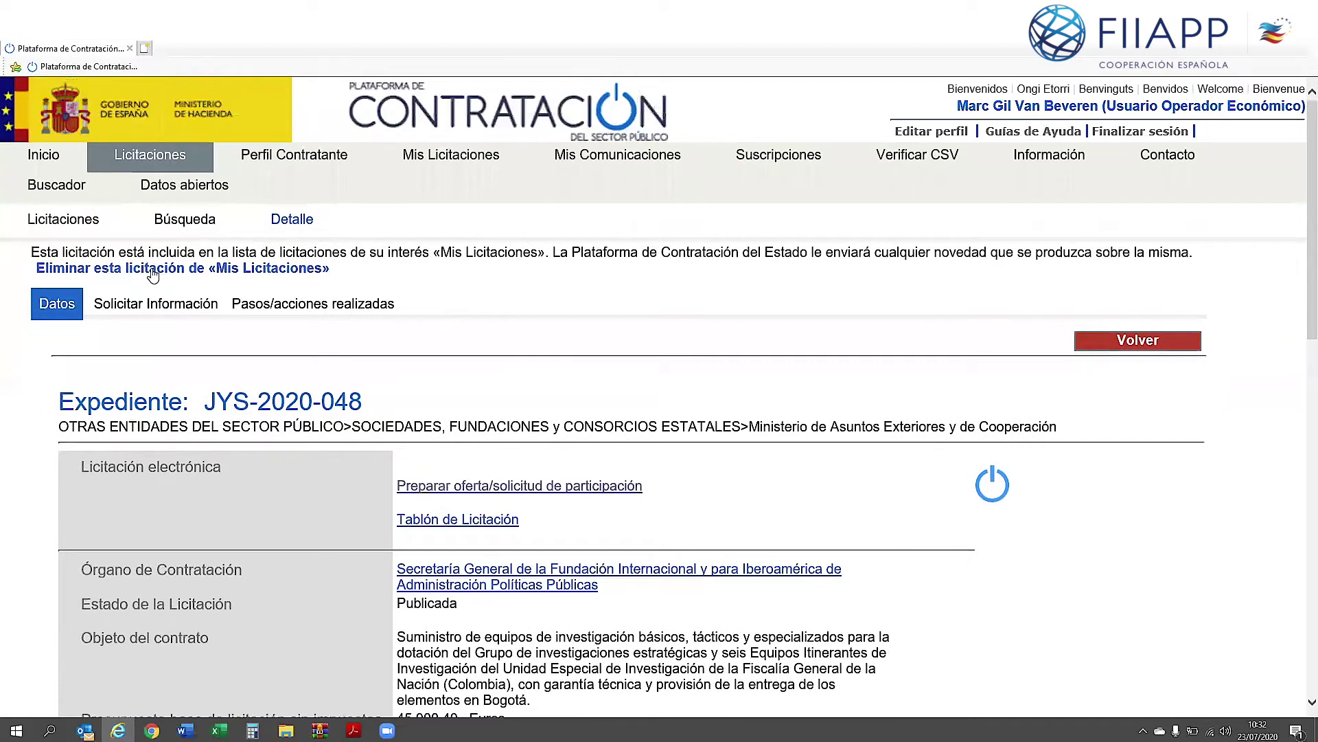
{"action": "left_click", "coordinate": [292, 272]}
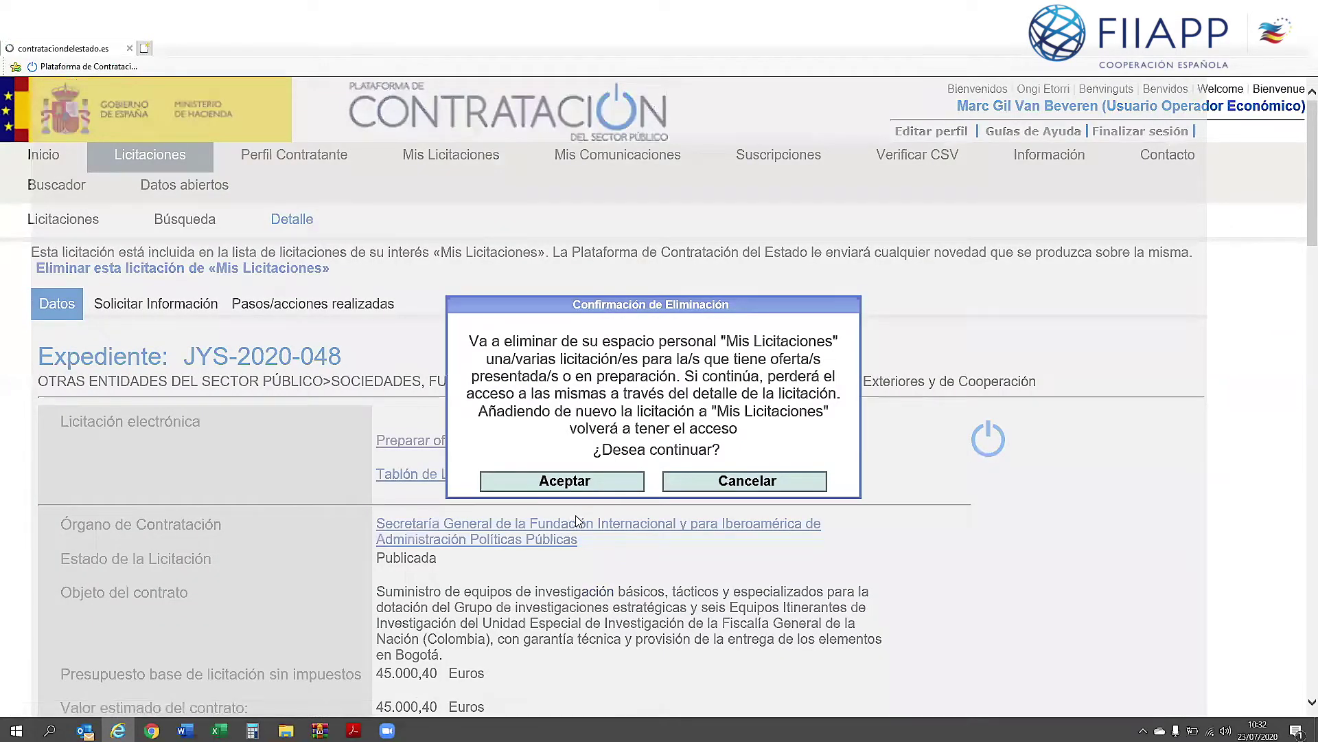
Confirm removing JYS-2020-048, add it back to «Mis Licitaciones», and show the followed list.
{"action": "left_click", "coordinate": [604, 487]}
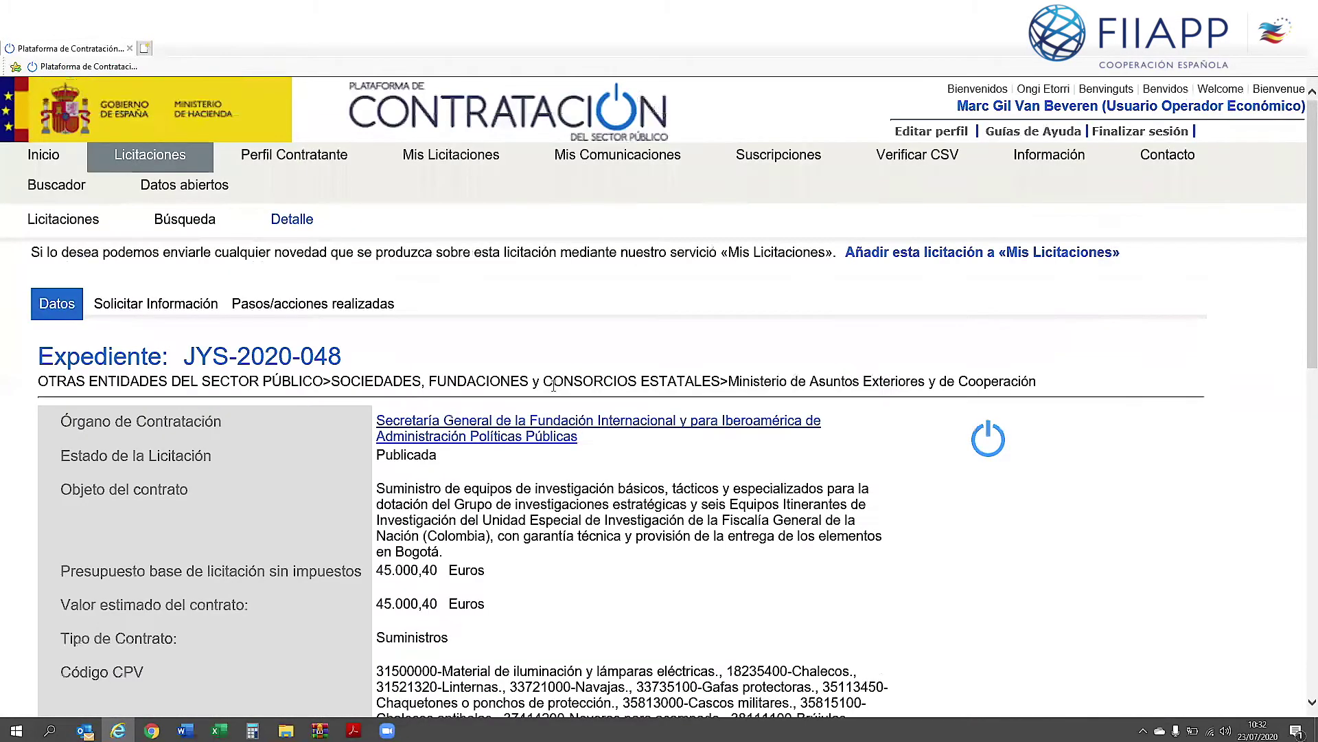
{"action": "left_click", "coordinate": [896, 255]}
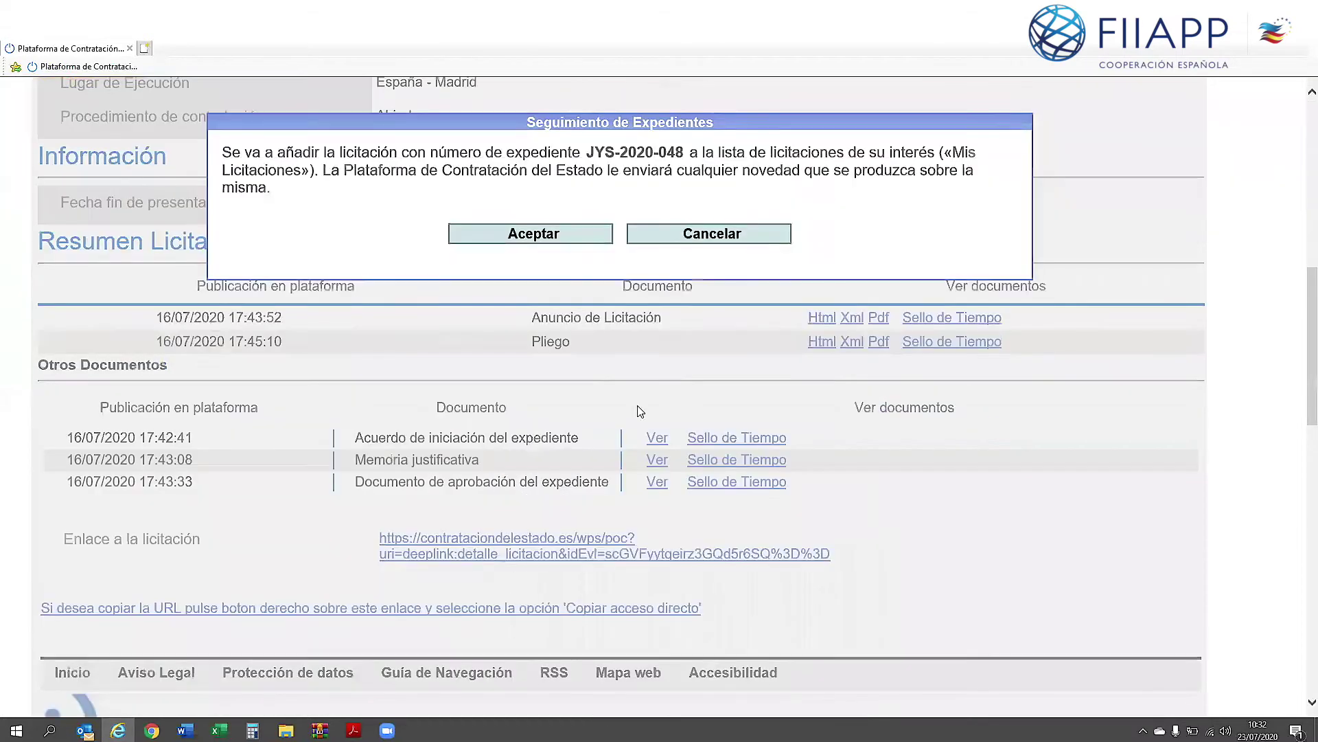
{"action": "left_click", "coordinate": [534, 234]}
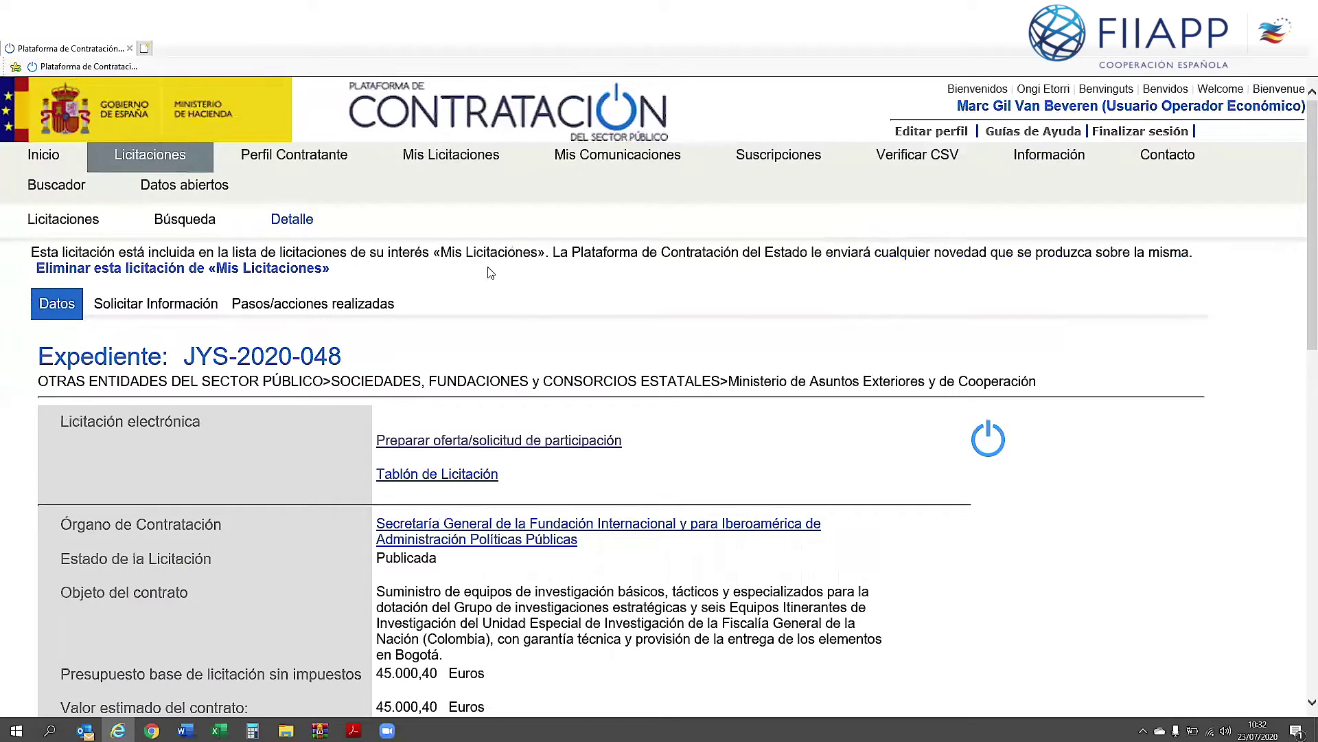
{"action": "left_click", "coordinate": [447, 158]}
Locate JYS-2020-048 in the «Mis Licitaciones» table and open its detail page.
{"action": "scroll", "coordinate": [214, 363], "scroll_direction": "down", "scroll_amount": 5}
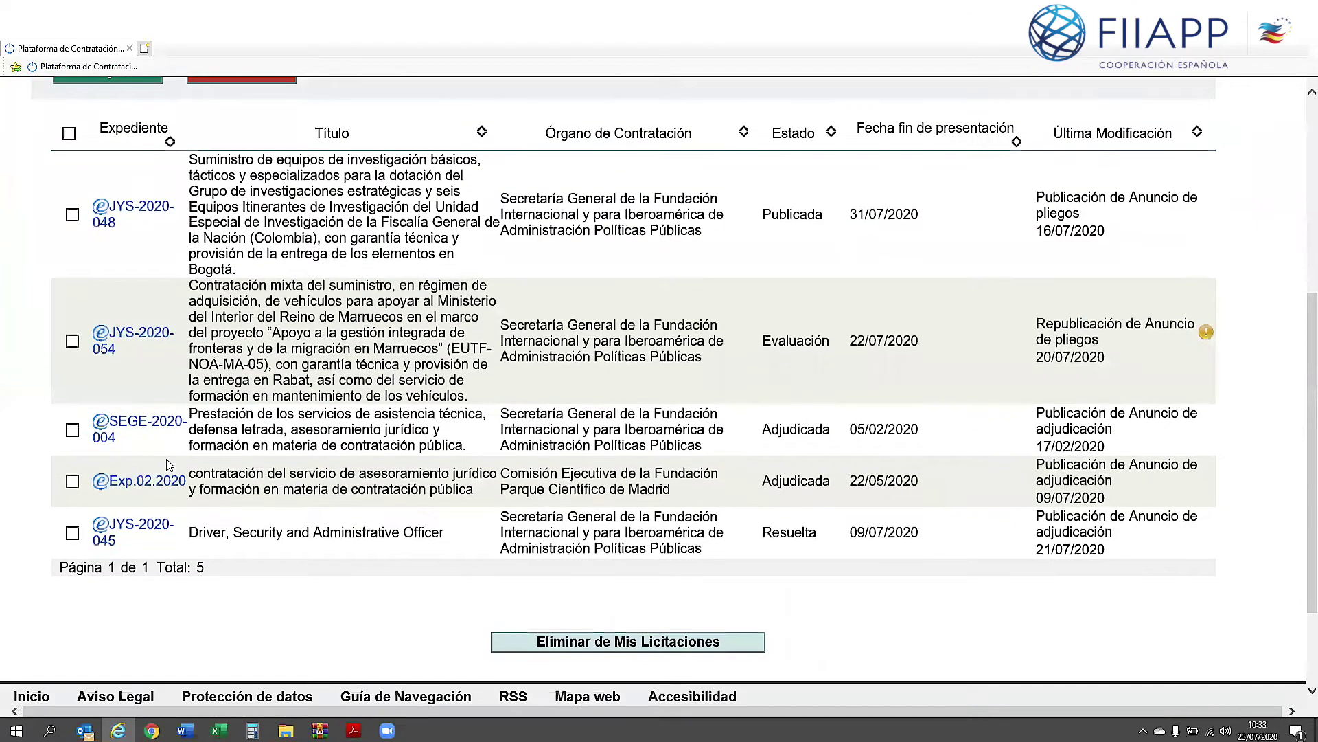
{"action": "left_click", "coordinate": [137, 210]}
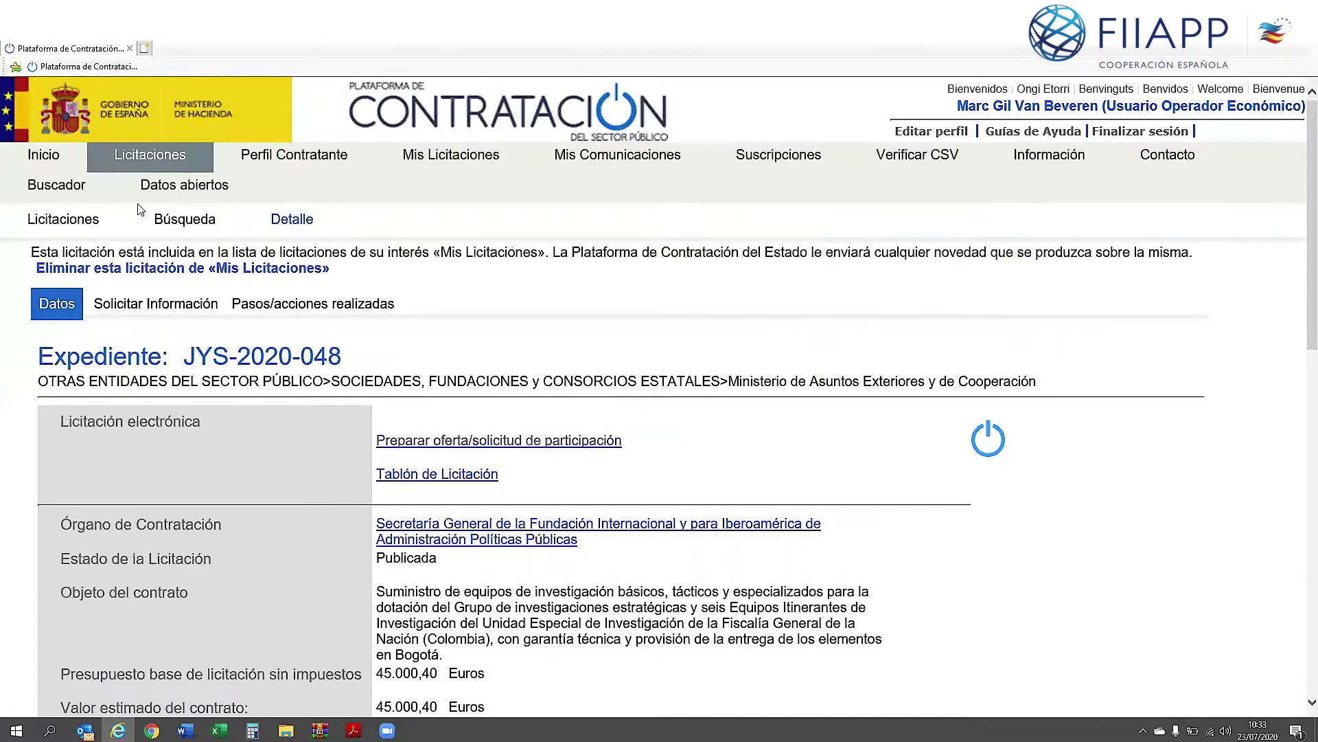
Scroll the JYS-2020-048 page back up to the Expediente header and Licitación electrónica links.
{"action": "scroll", "coordinate": [400, 255], "scroll_direction": "down", "scroll_amount": 3}
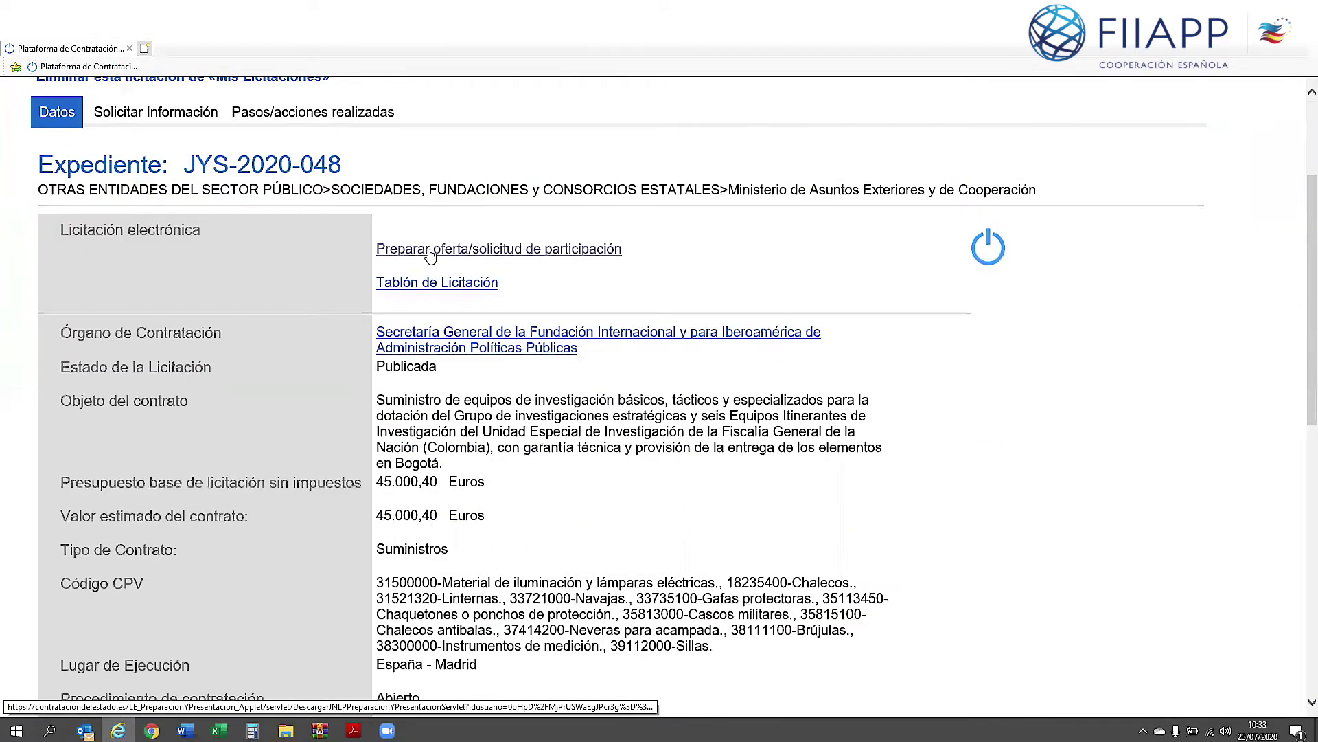
{"action": "scroll", "coordinate": [401, 255], "scroll_direction": "down", "scroll_amount": 6}
{"action": "scroll", "coordinate": [531, 431], "scroll_direction": "down", "scroll_amount": 2}
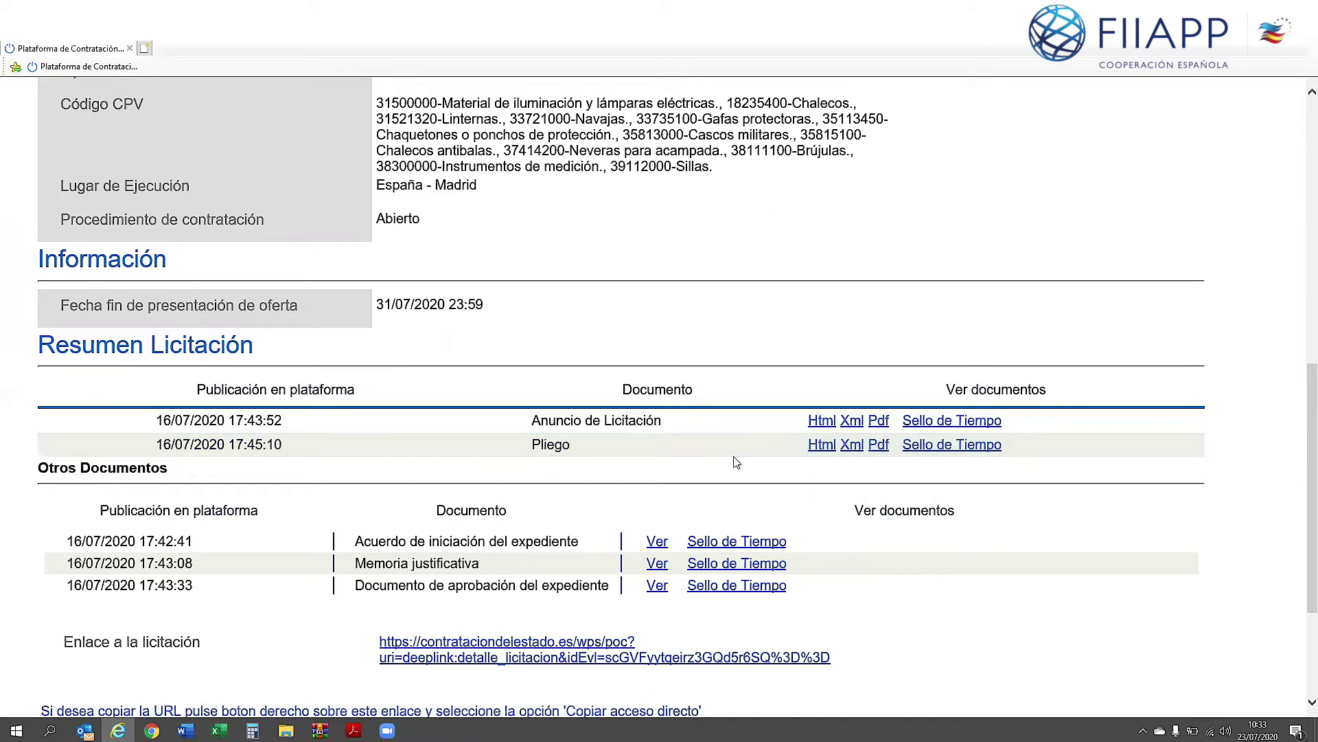
{"action": "scroll", "coordinate": [736, 462], "scroll_direction": "up", "scroll_amount": 4}
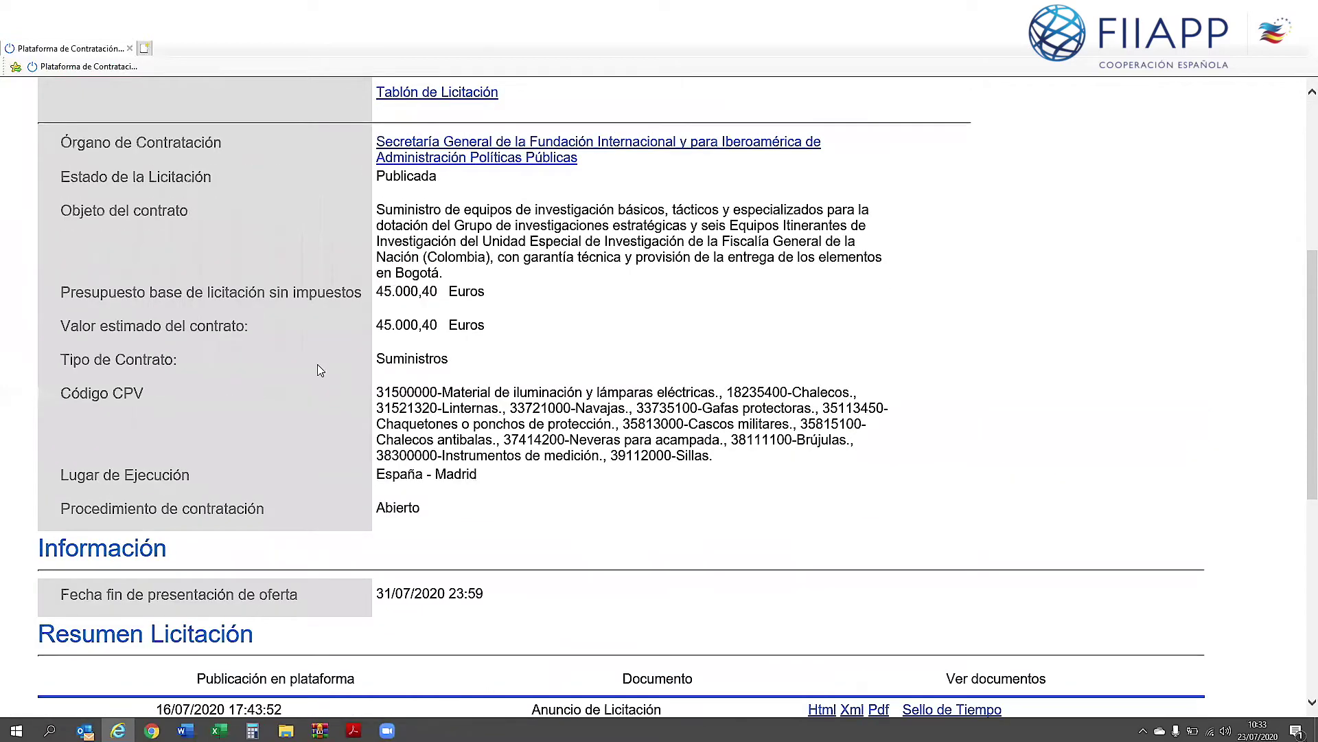
{"action": "scroll", "coordinate": [360, 363], "scroll_direction": "up", "scroll_amount": 1}
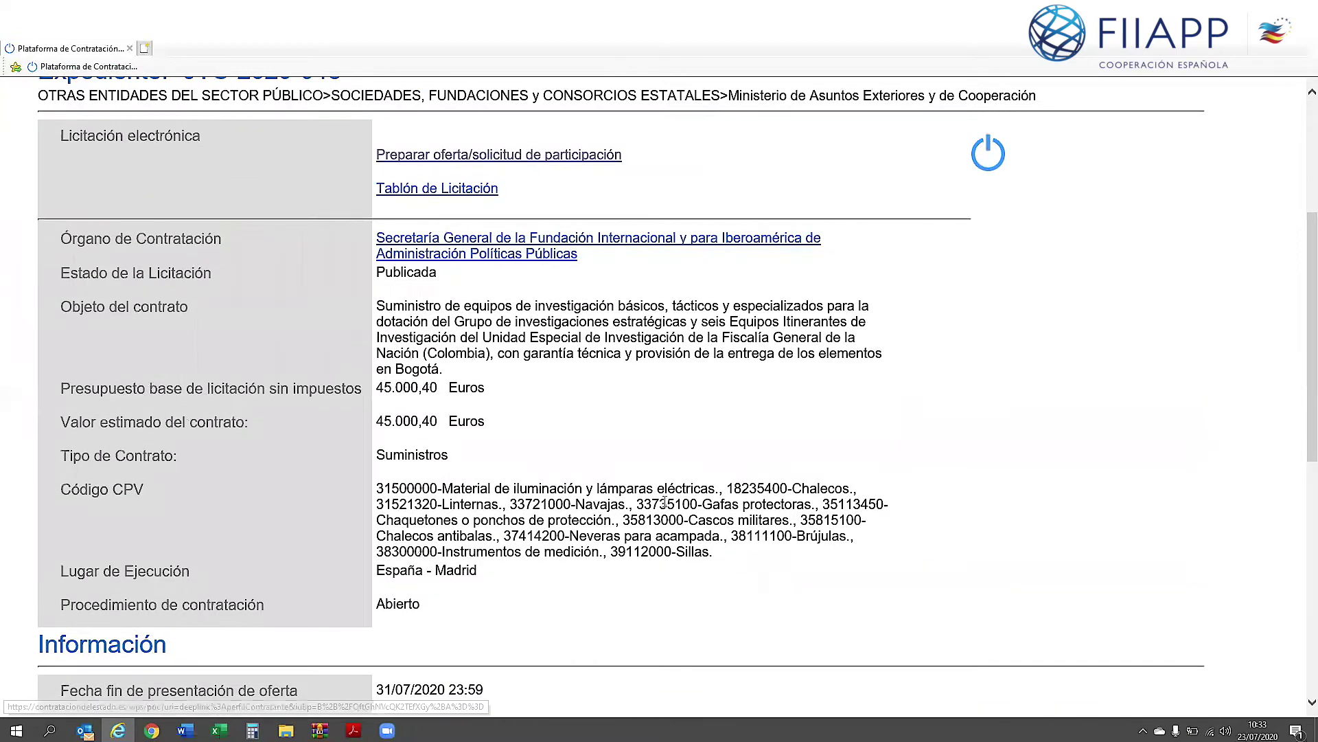
{"action": "scroll", "coordinate": [842, 449], "scroll_direction": "down", "scroll_amount": 6}
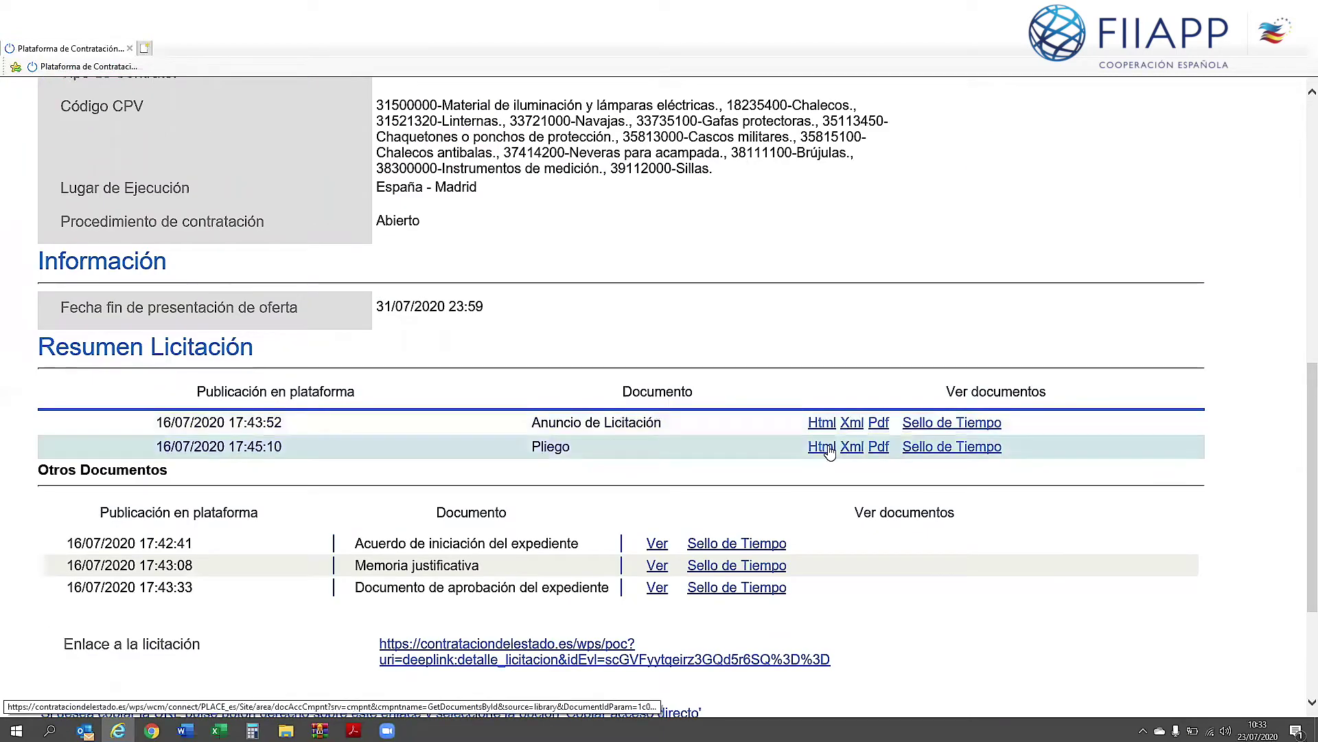
{"action": "scroll", "coordinate": [824, 448], "scroll_direction": "up", "scroll_amount": 5}
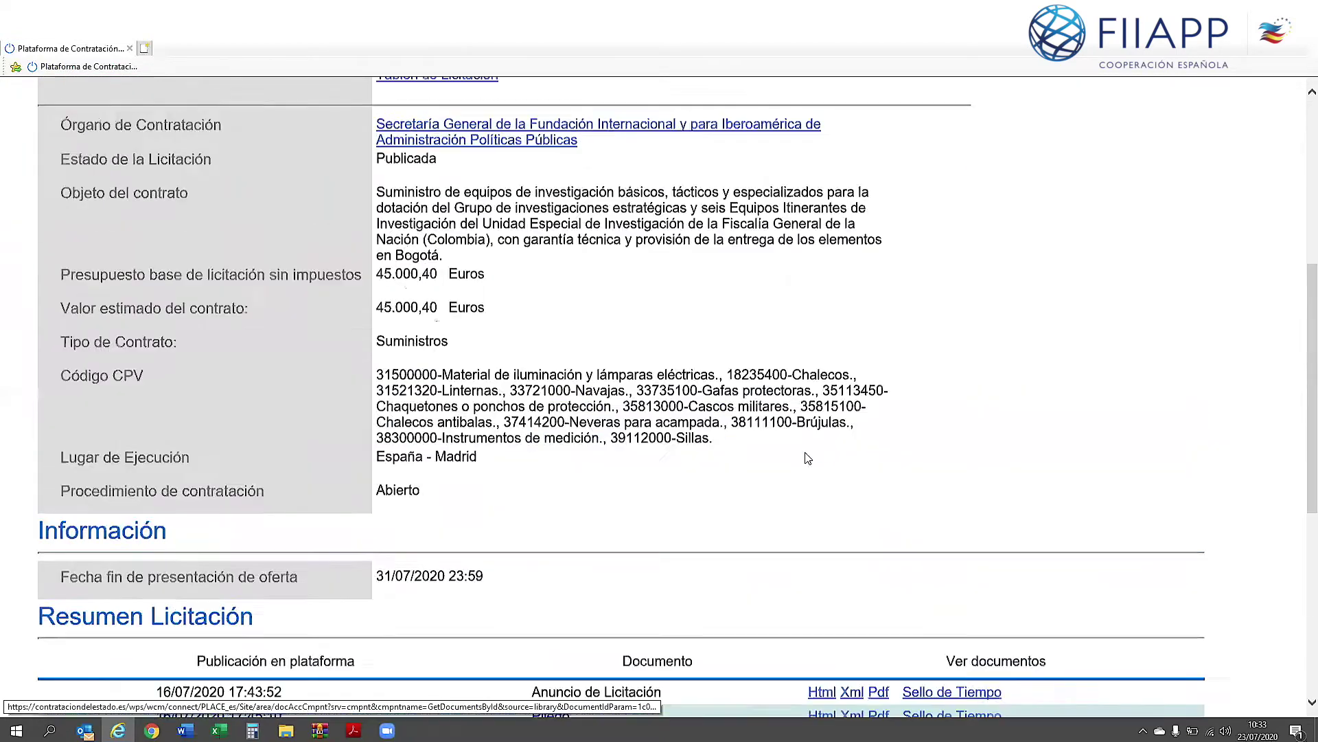
{"action": "scroll", "coordinate": [783, 444], "scroll_direction": "up", "scroll_amount": 1}
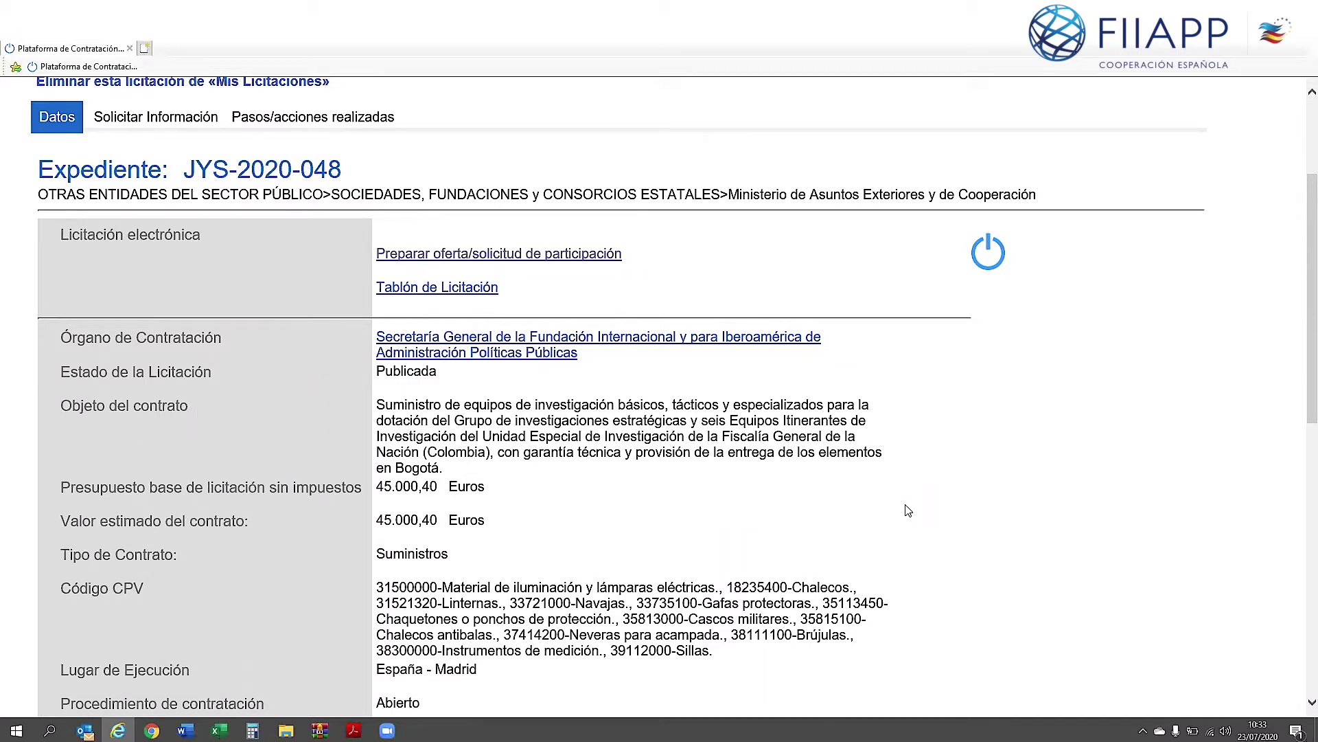
Launch the offer-preparation tool via the .jnlp download, accepting the Java security risks twice.
{"action": "left_click", "coordinate": [496, 258]}
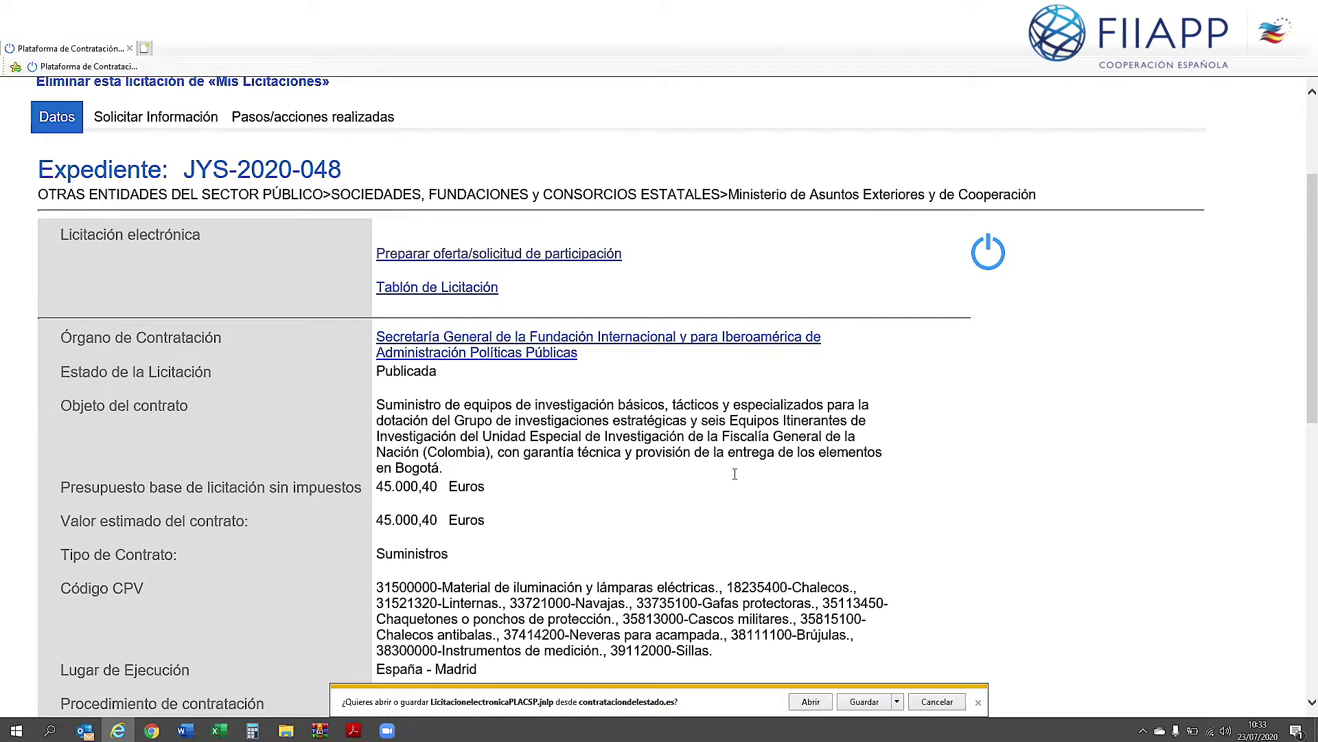
{"action": "left_click", "coordinate": [810, 701]}
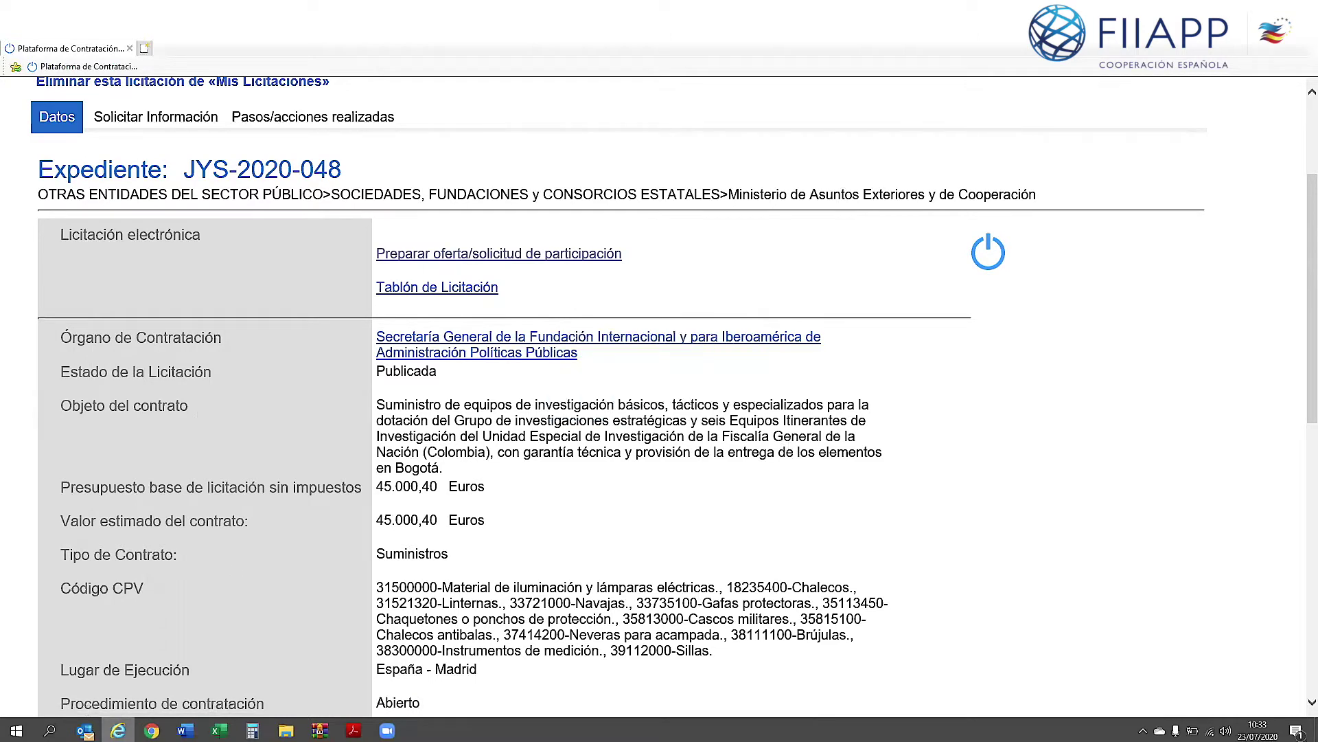
{"action": "mouse_move", "coordinate": [118, 730]}
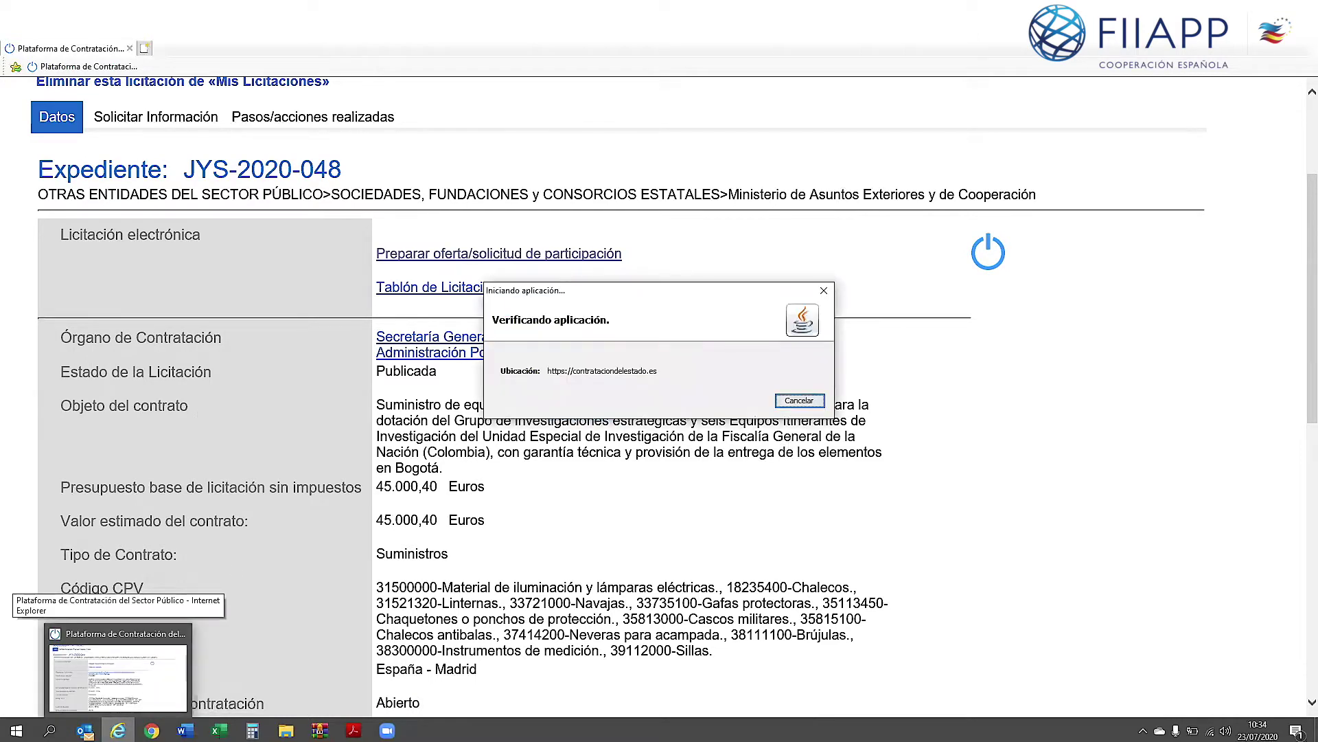
{"action": "left_click", "coordinate": [495, 442]}
{"action": "left_click", "coordinate": [745, 442]}
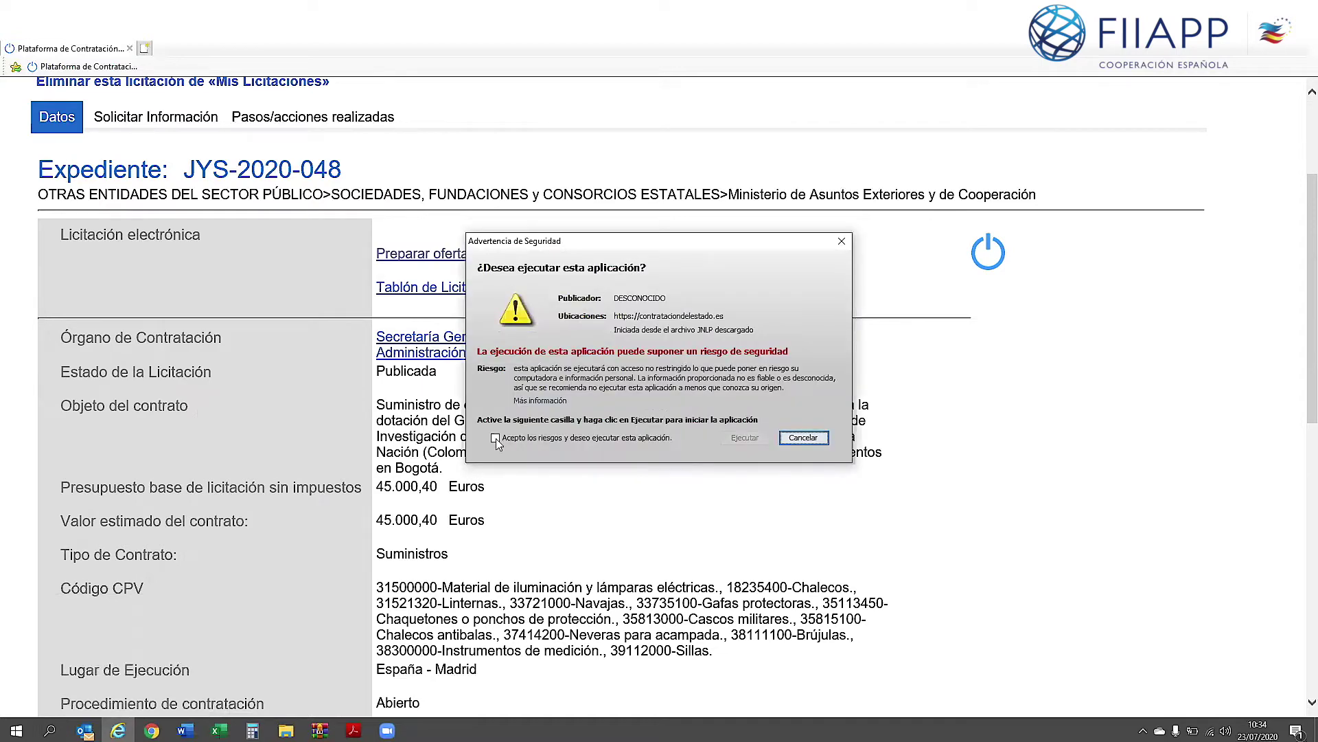
{"action": "left_click", "coordinate": [495, 439]}
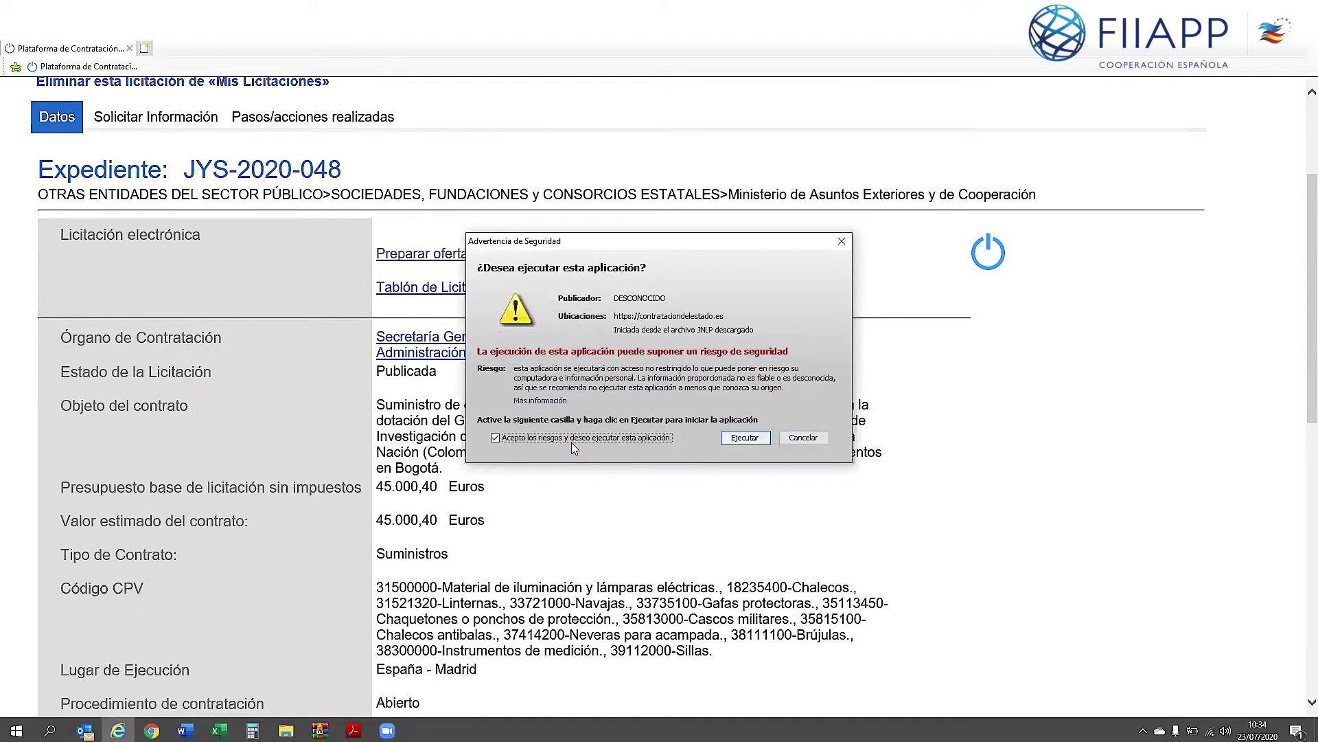
{"action": "left_click", "coordinate": [745, 439]}
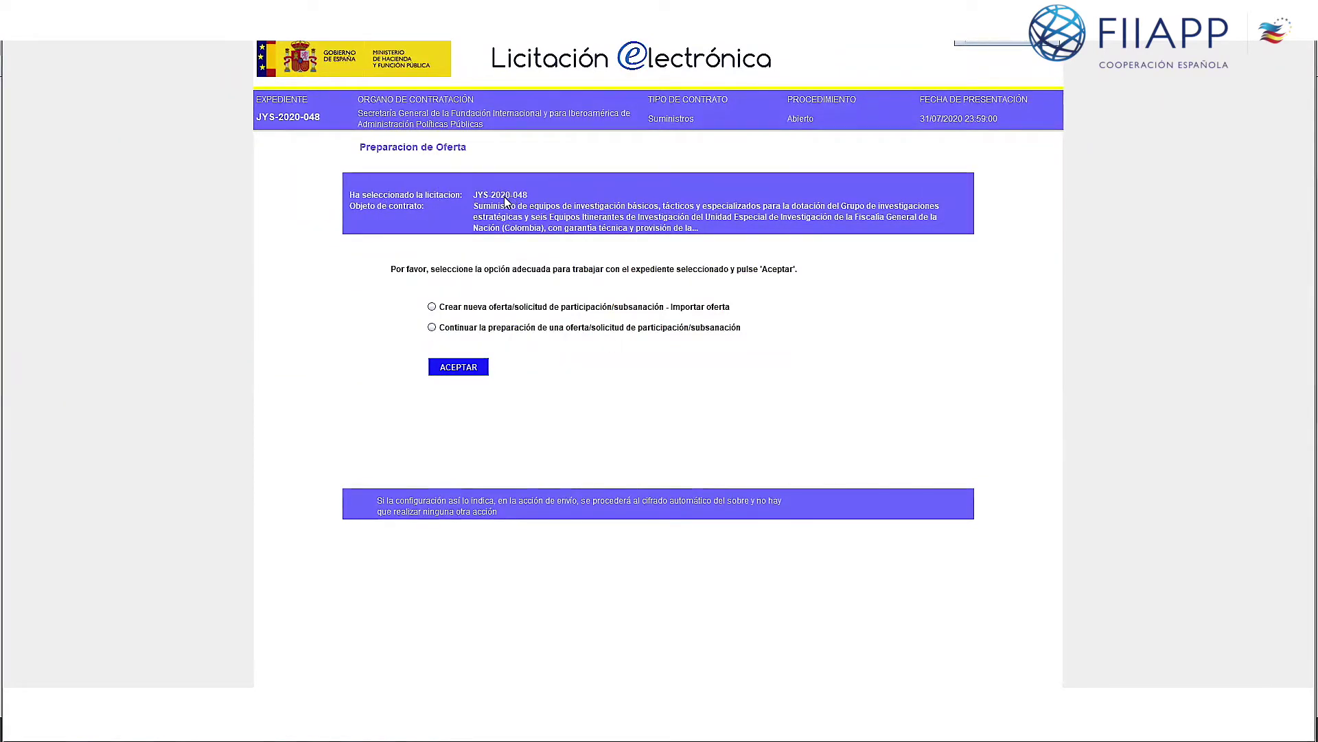
Choose 'Crear nueva oferta/solicitud' and confirm discarding the earlier modifications.
{"action": "left_click", "coordinate": [432, 307]}
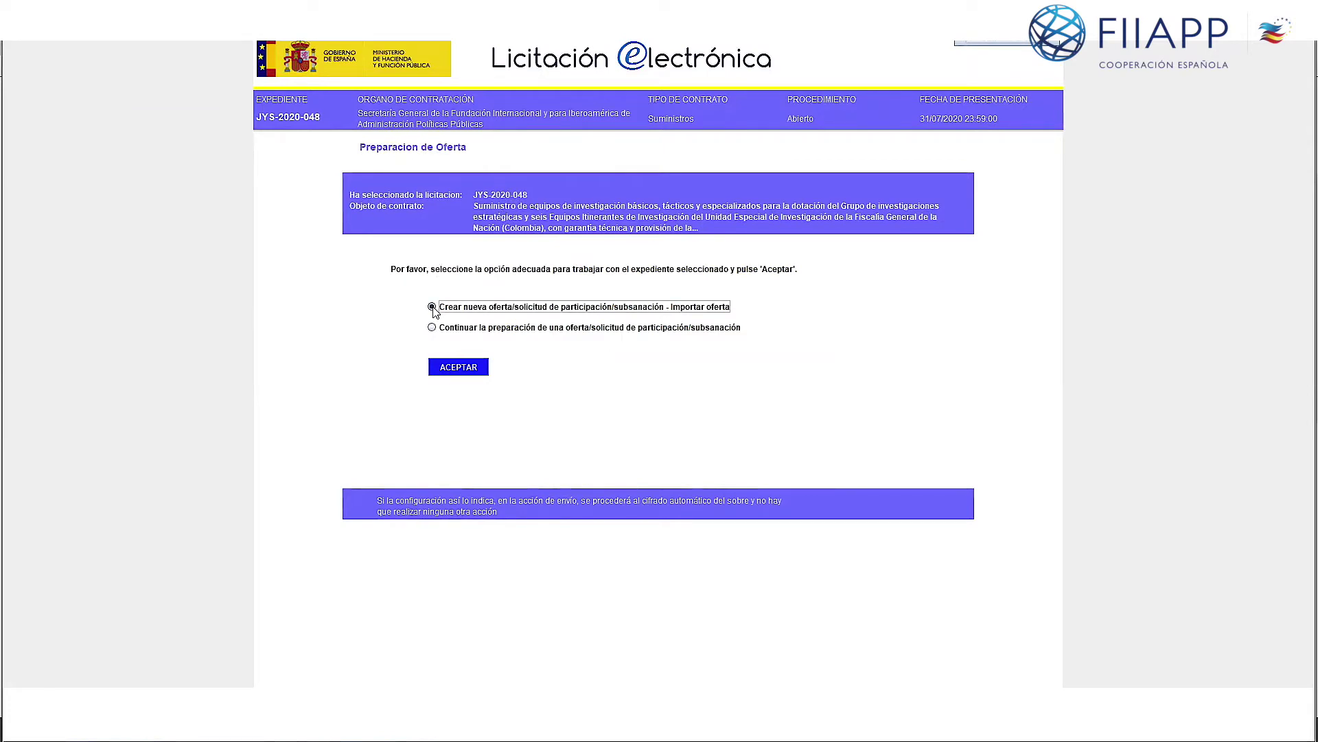
{"action": "left_click", "coordinate": [478, 369]}
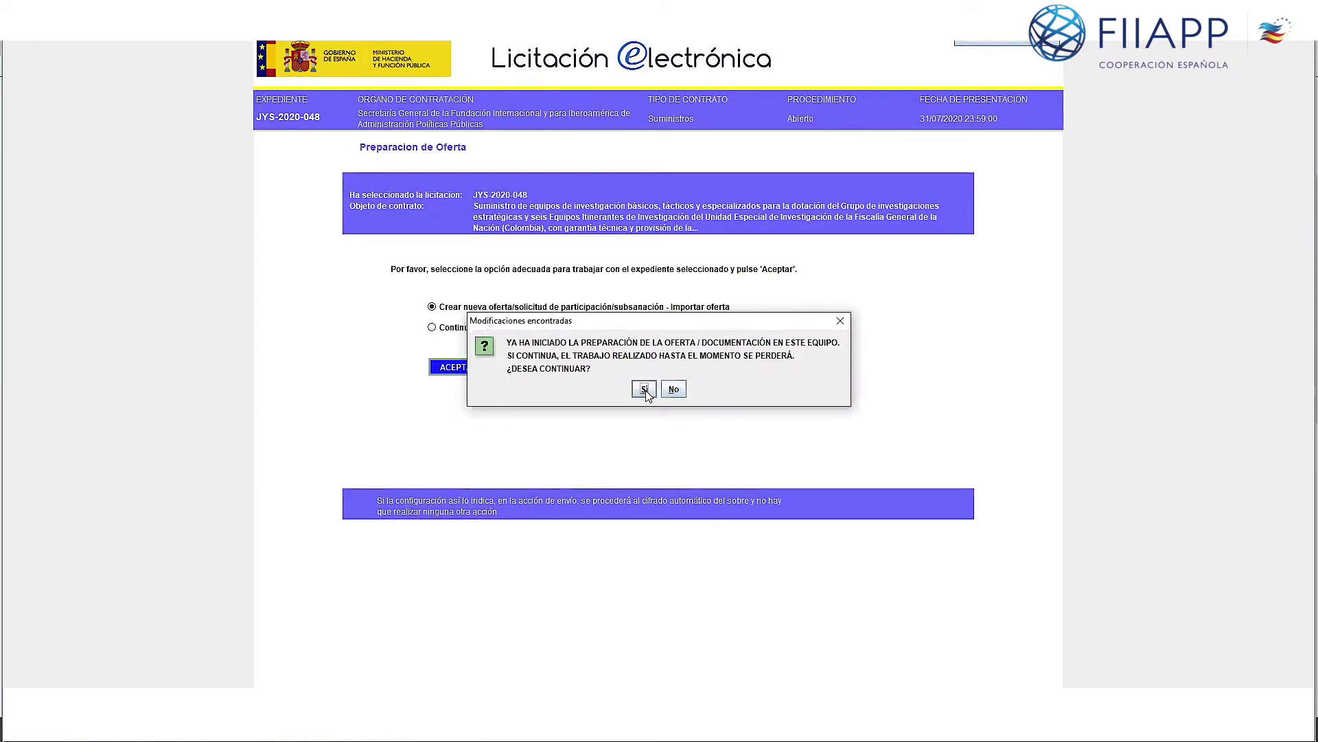
{"action": "left_click", "coordinate": [644, 390]}
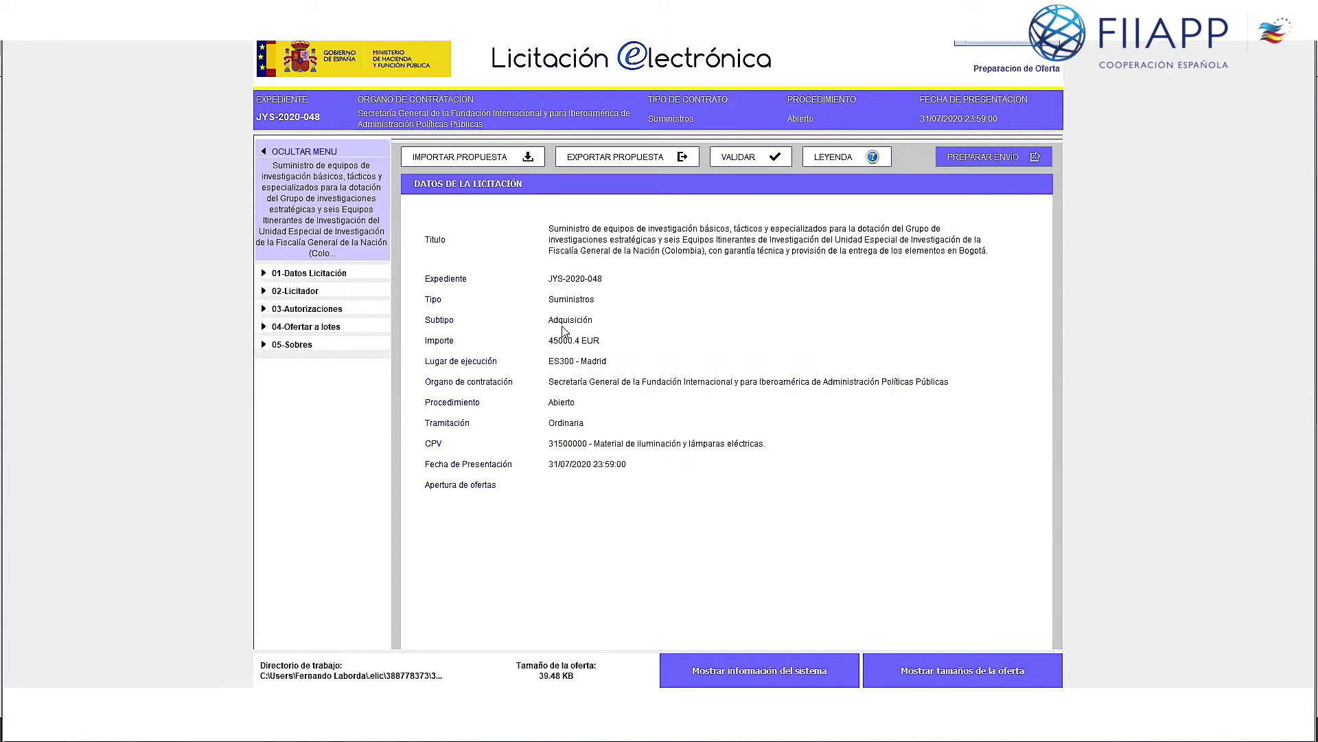
In 02-Licitador keep company type Empresa and select the bidder's identification number.
{"action": "left_click", "coordinate": [309, 293]}
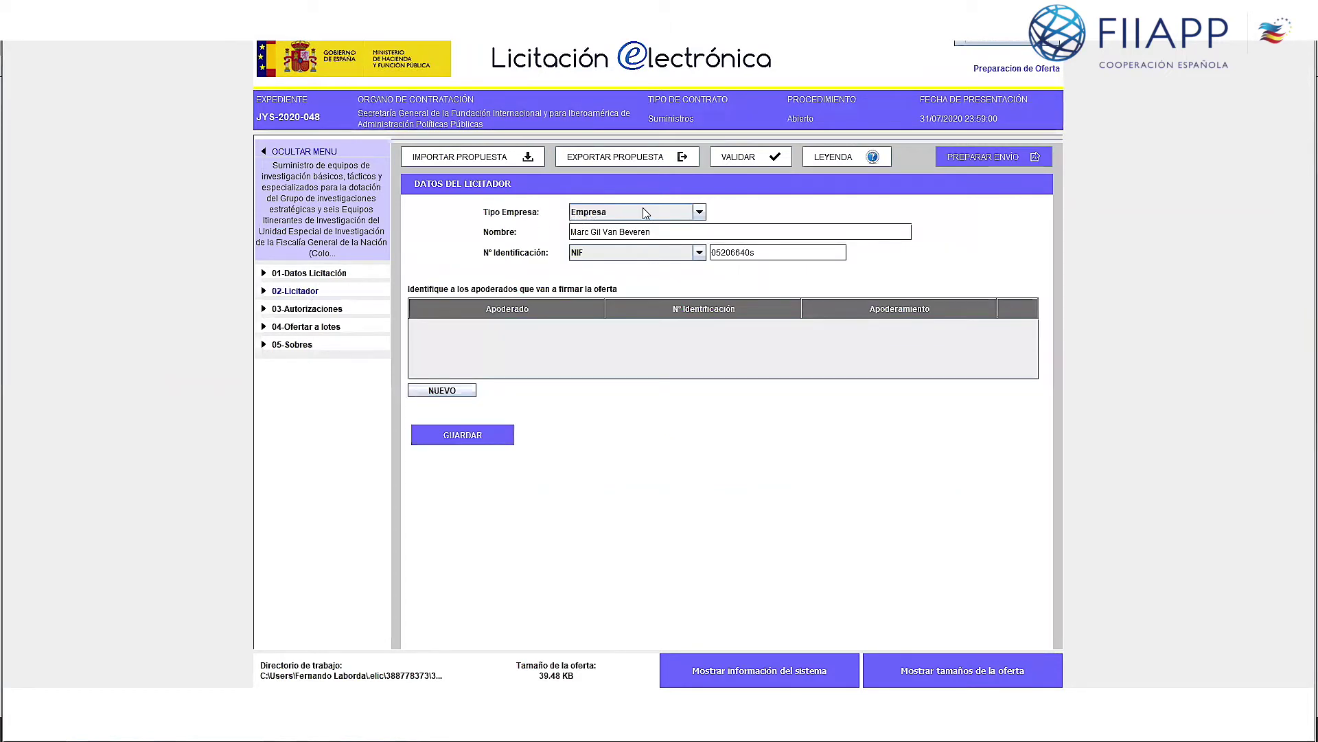
{"action": "left_click", "coordinate": [699, 212]}
{"action": "left_click", "coordinate": [699, 212]}
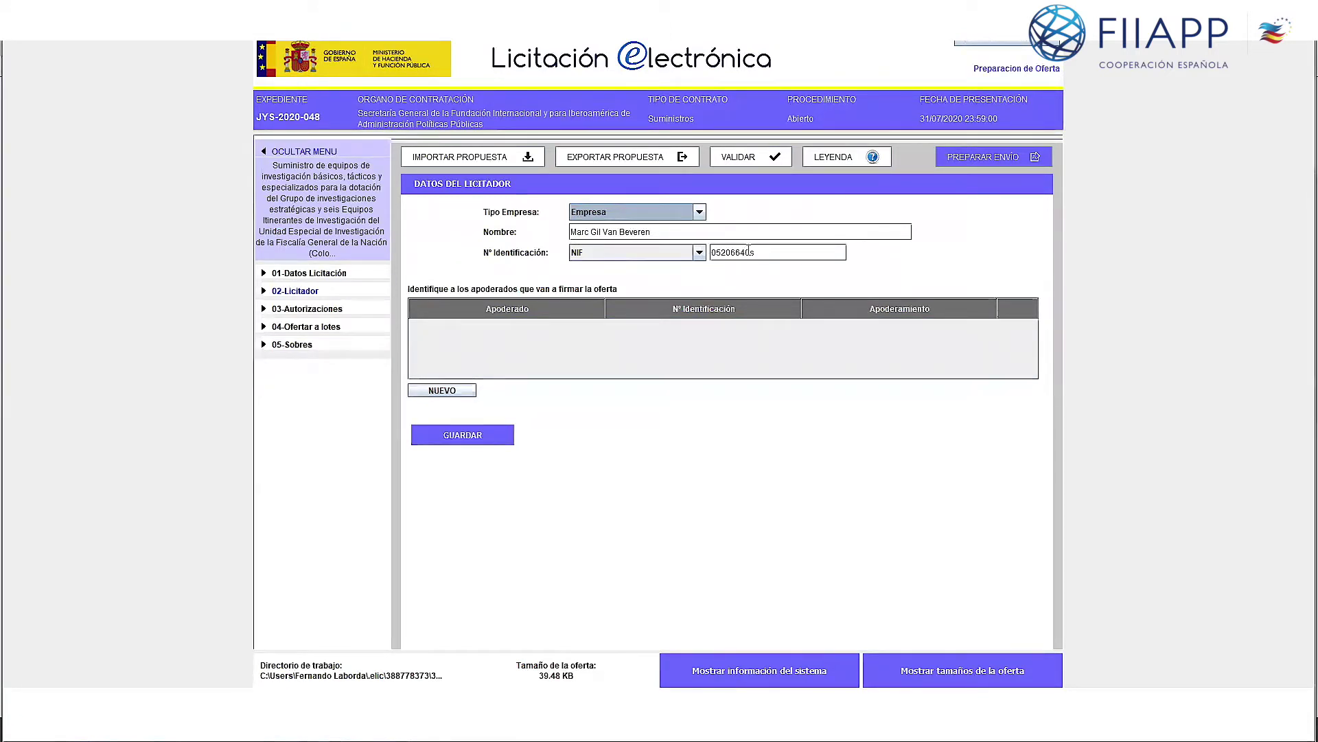
{"action": "double_click", "coordinate": [714, 253]}
{"action": "key", "text": "ctrl+c"}
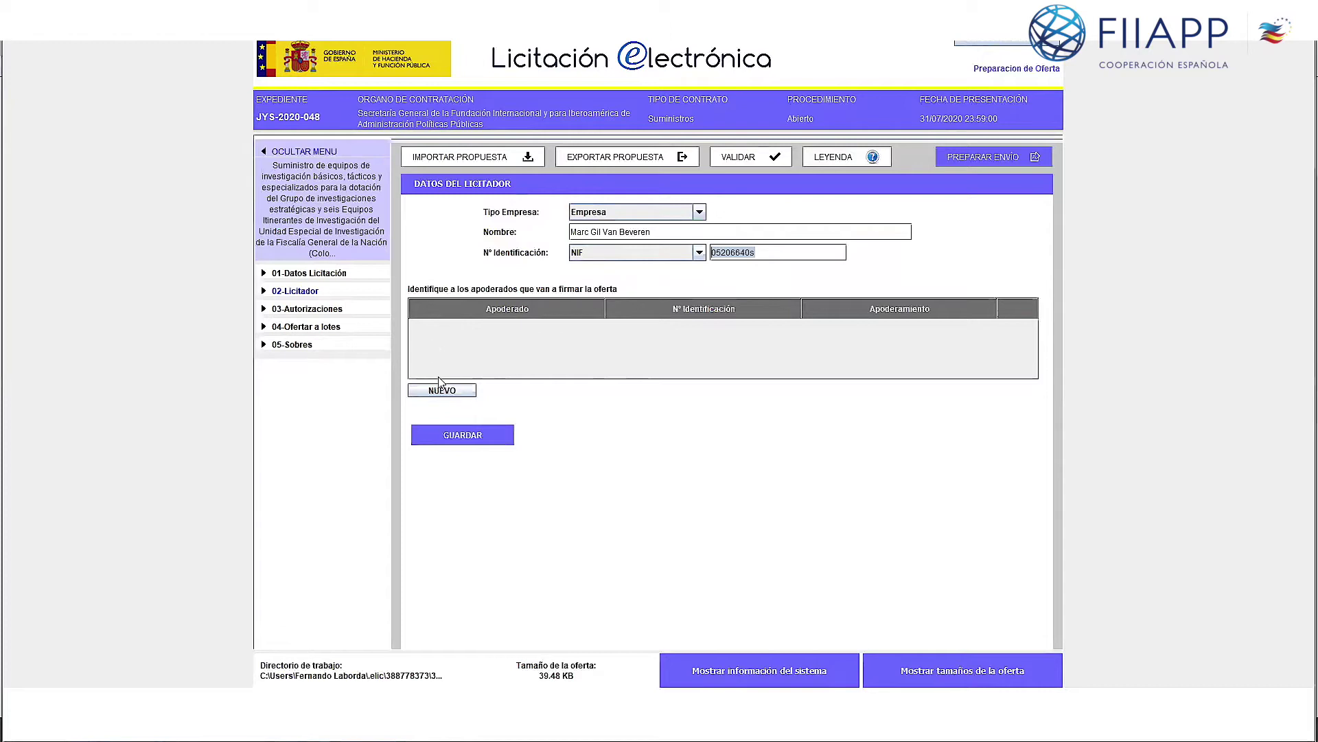
Add the representative's name and pasted NIF with Solidario type, then save the bidder data.
{"action": "left_click", "coordinate": [444, 392]}
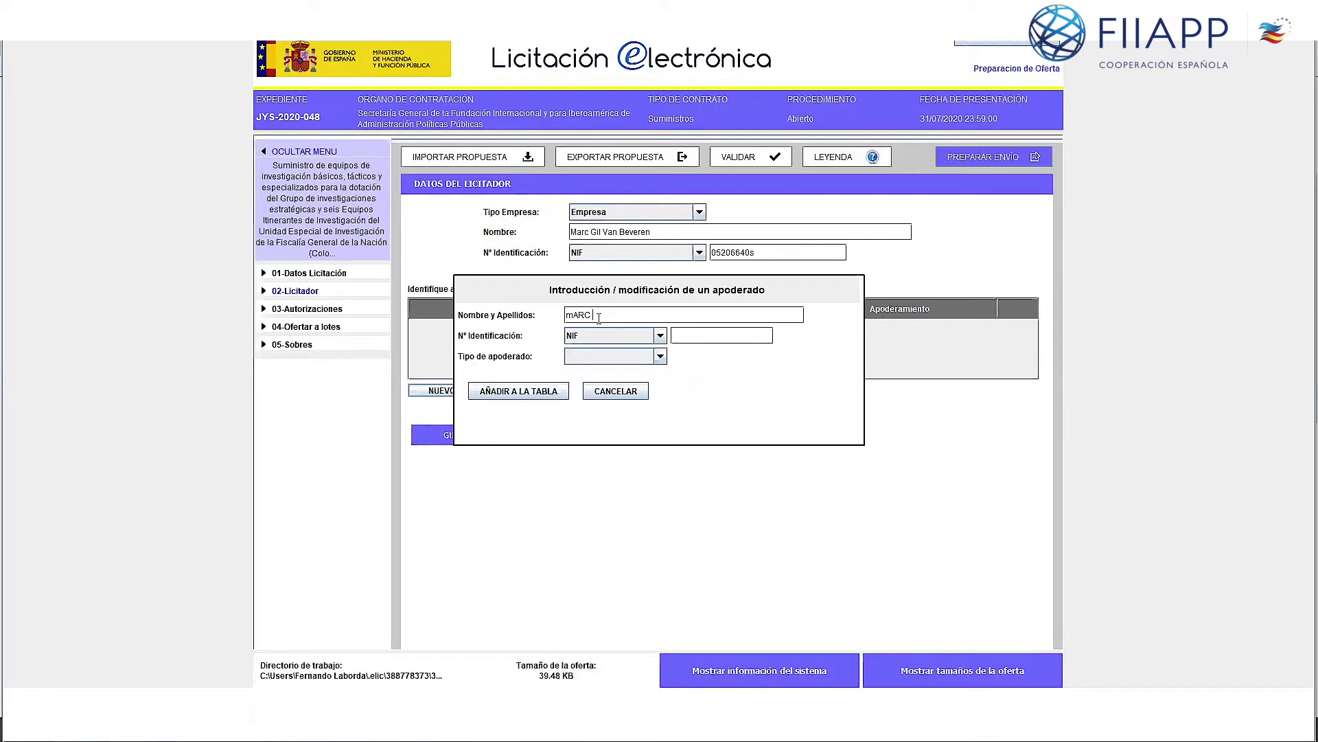
{"action": "type", "text": "mARC giL"}
{"action": "left_click", "coordinate": [684, 334]}
{"action": "key", "text": "ctrl+v"}
{"action": "left_click", "coordinate": [542, 392]}
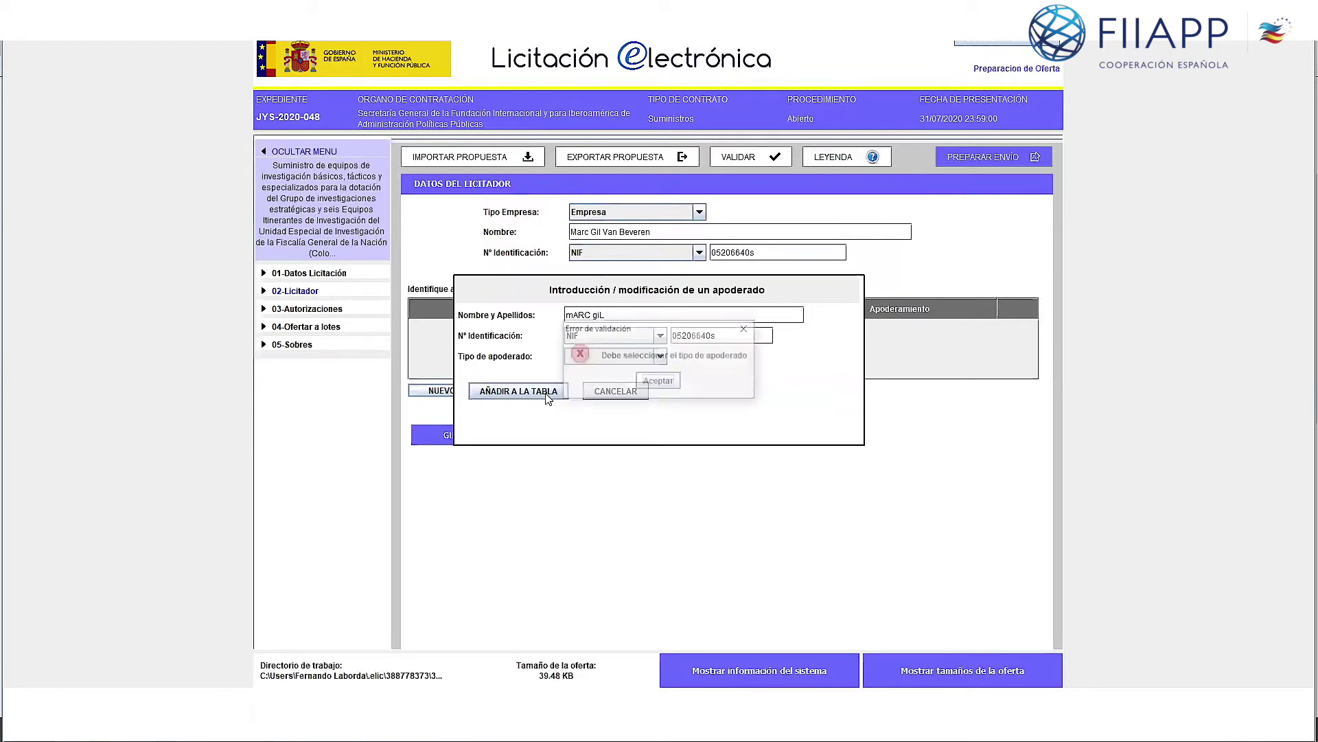
{"action": "left_click", "coordinate": [658, 382]}
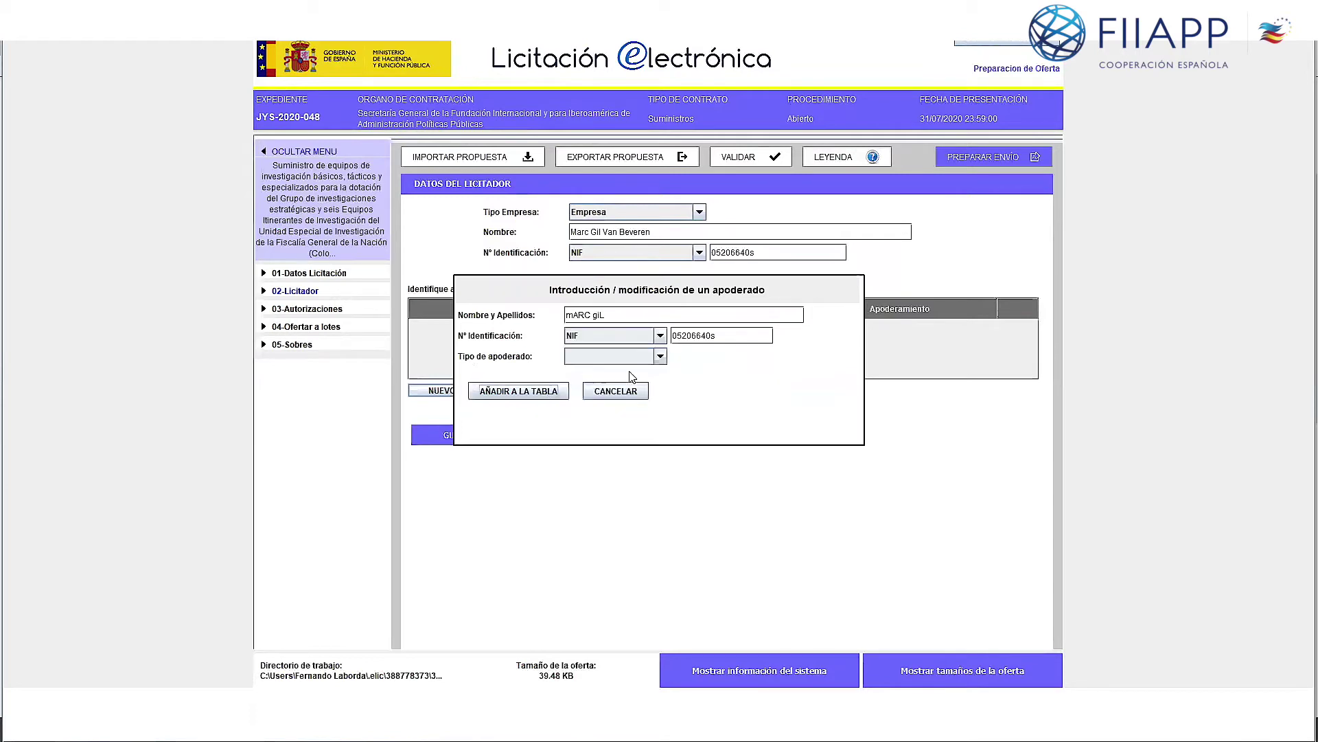
{"action": "left_click", "coordinate": [660, 356]}
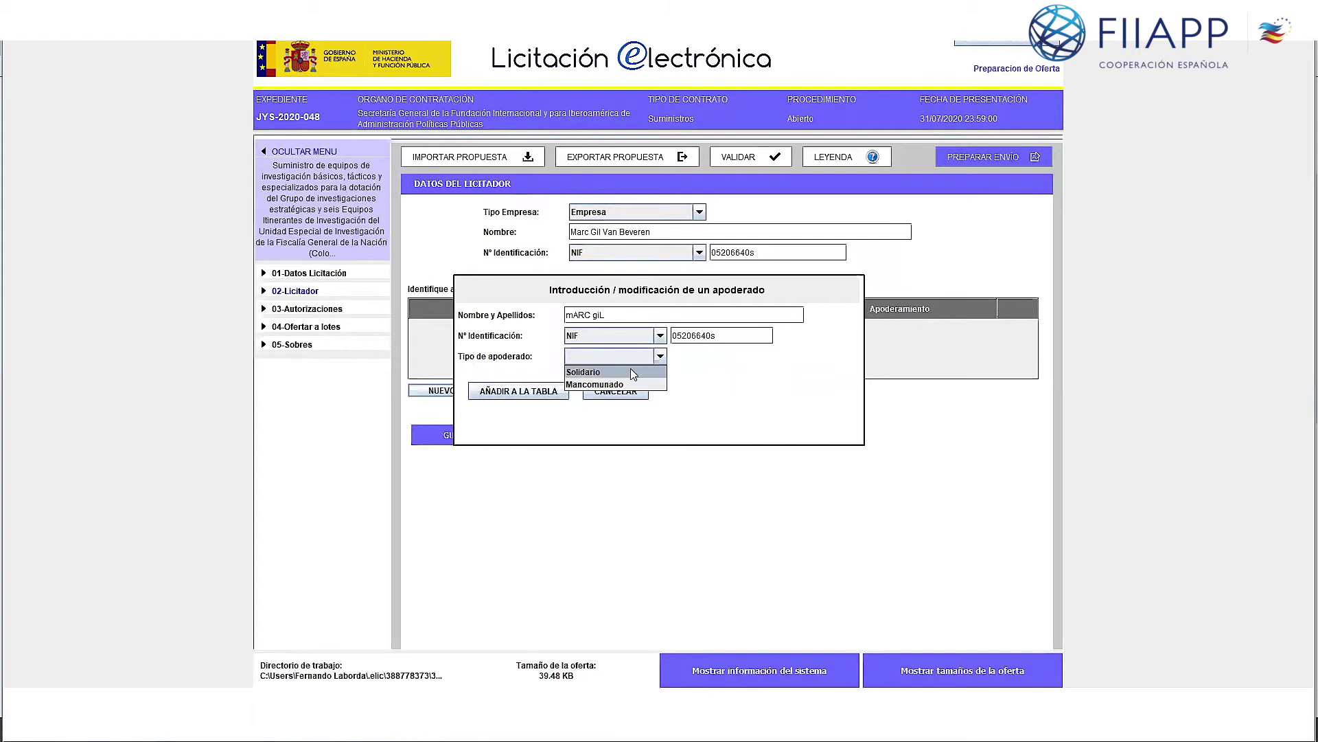
{"action": "left_click", "coordinate": [630, 370]}
{"action": "left_click", "coordinate": [560, 390]}
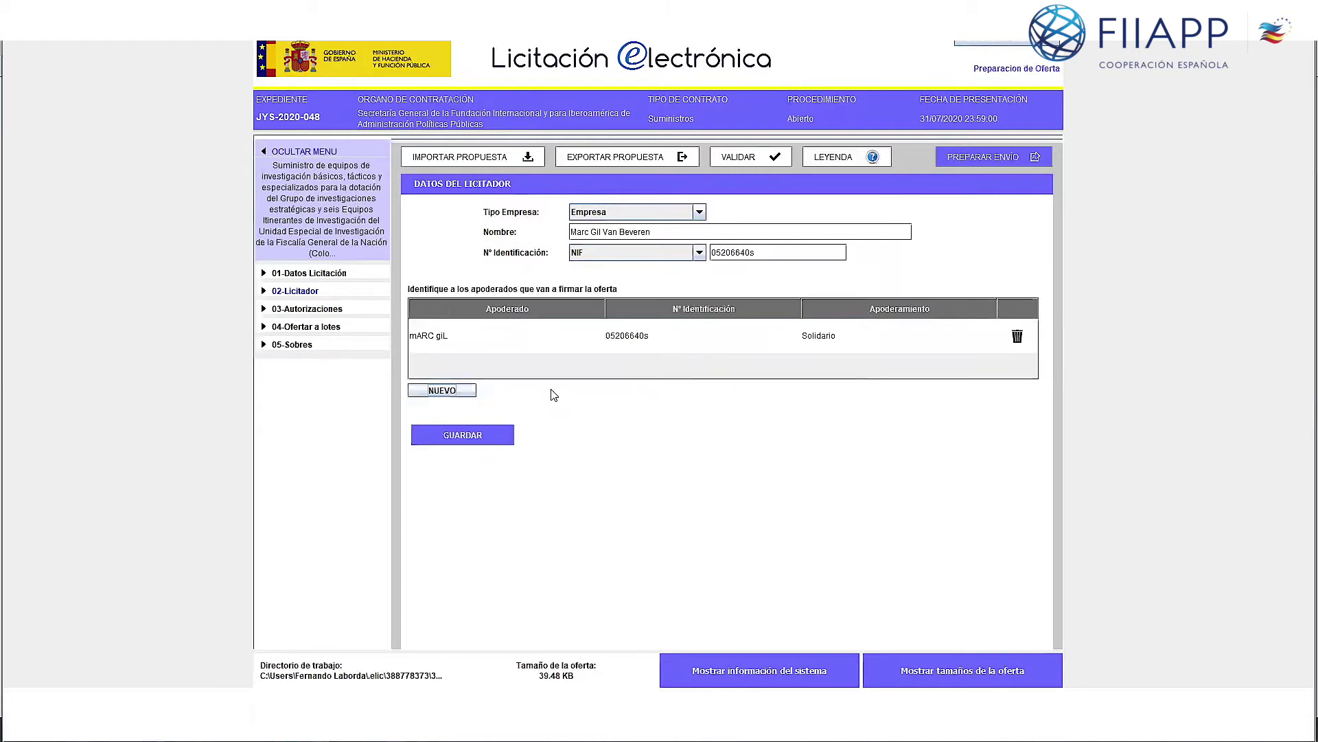
{"action": "left_click", "coordinate": [464, 436]}
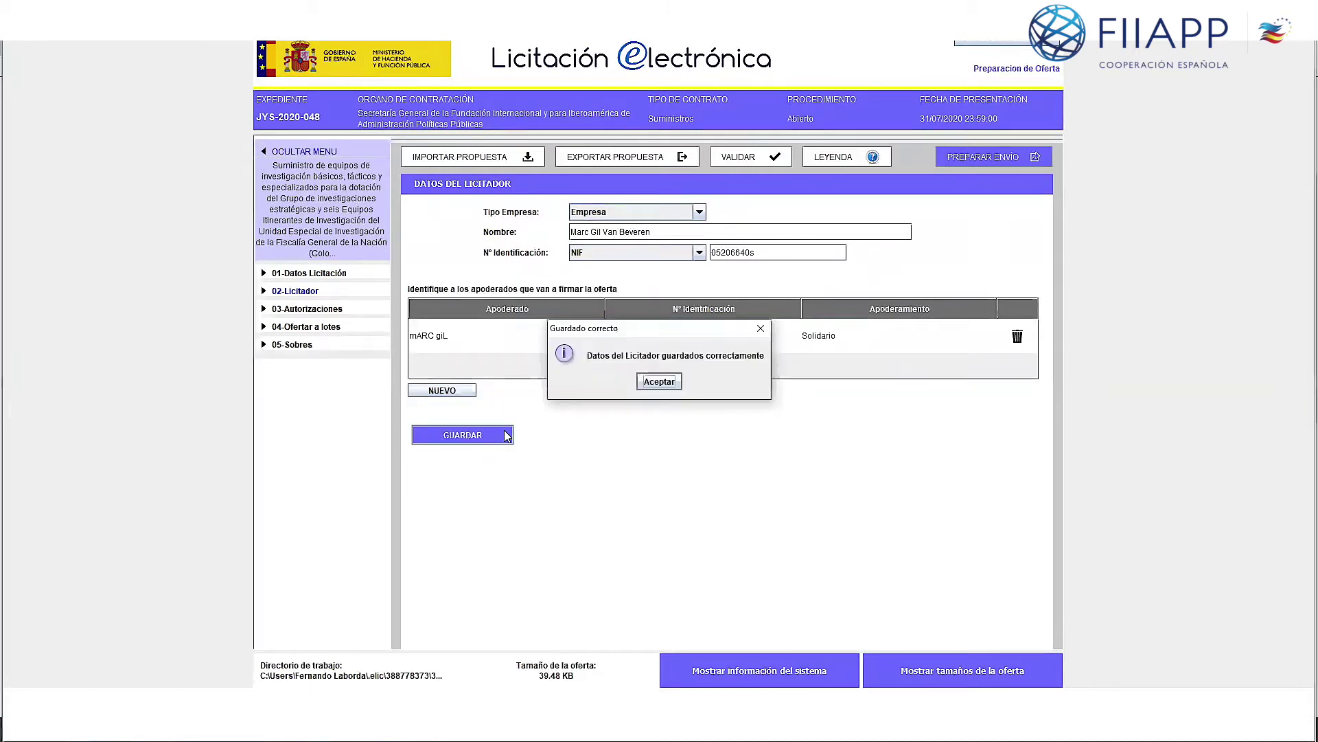
{"action": "left_click", "coordinate": [657, 381]}
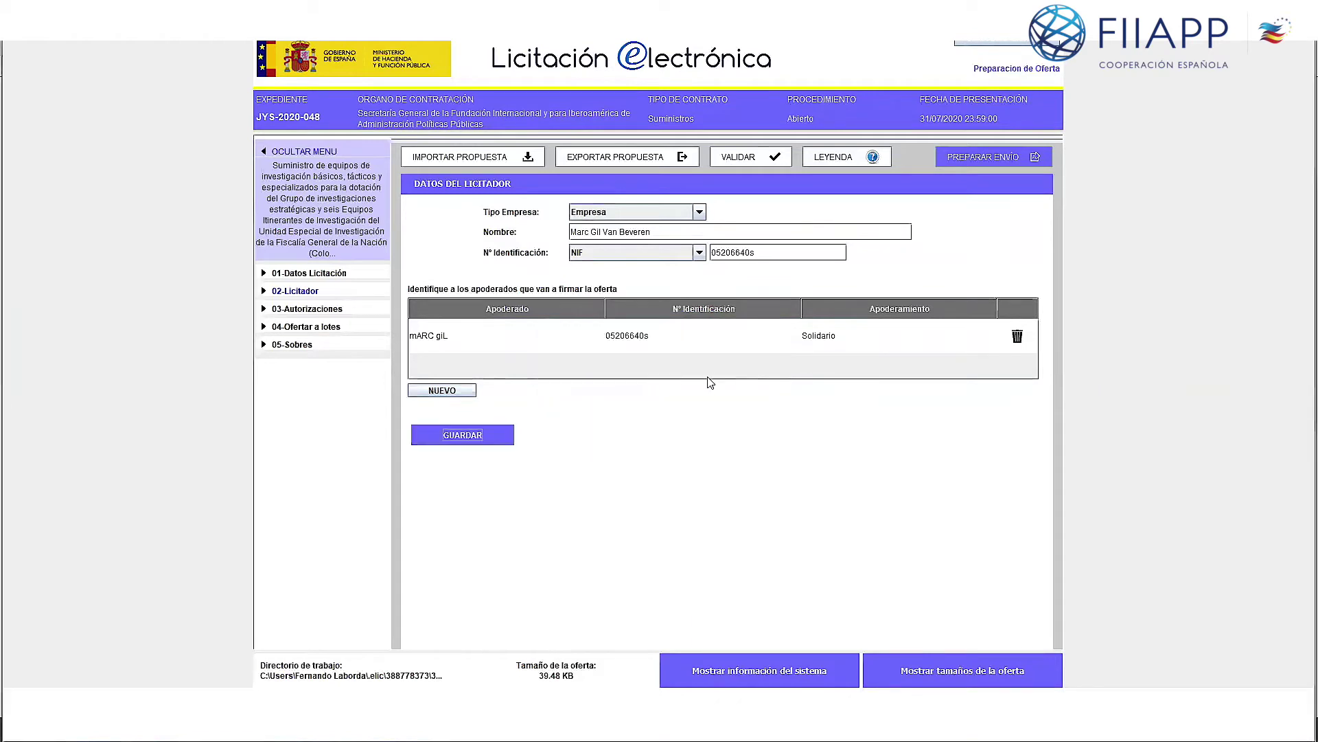
Save 03-Autorizaciones with electronic communications and all five consultations left at Sí.
{"action": "left_click", "coordinate": [296, 311]}
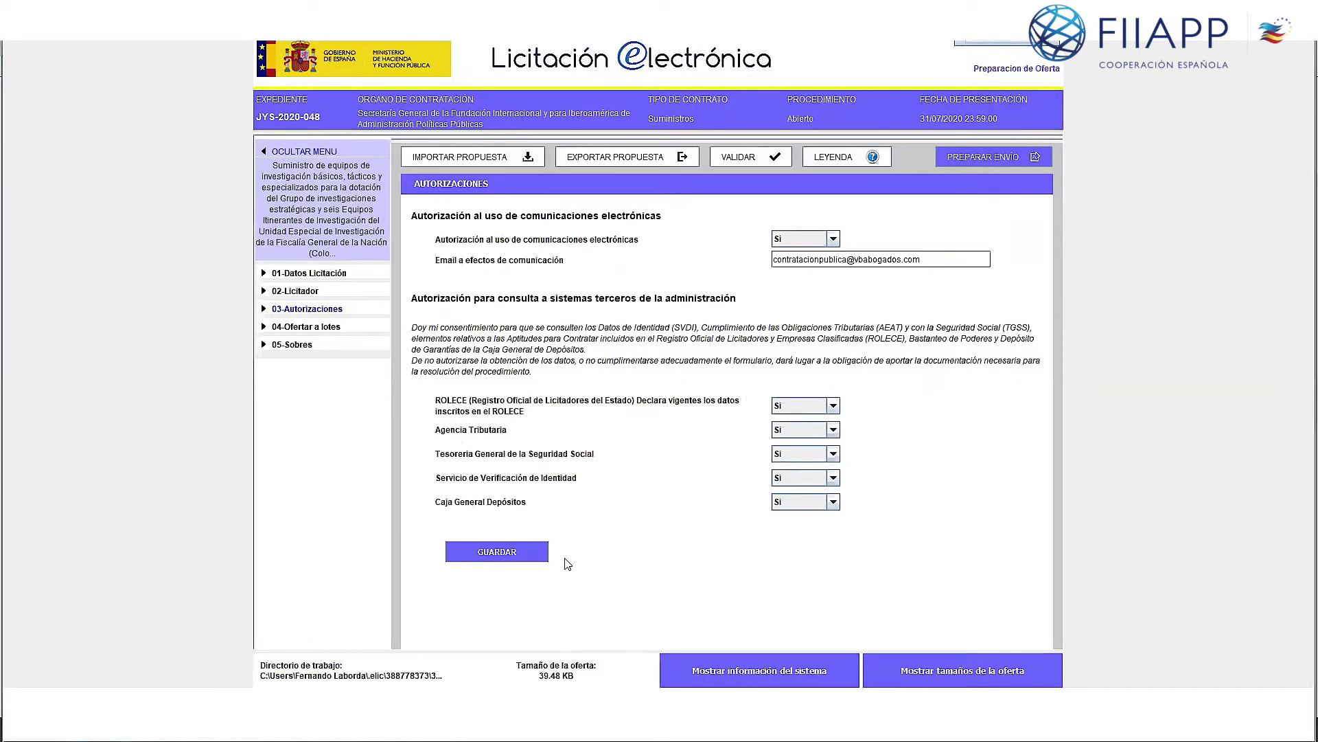
{"action": "left_click", "coordinate": [505, 553]}
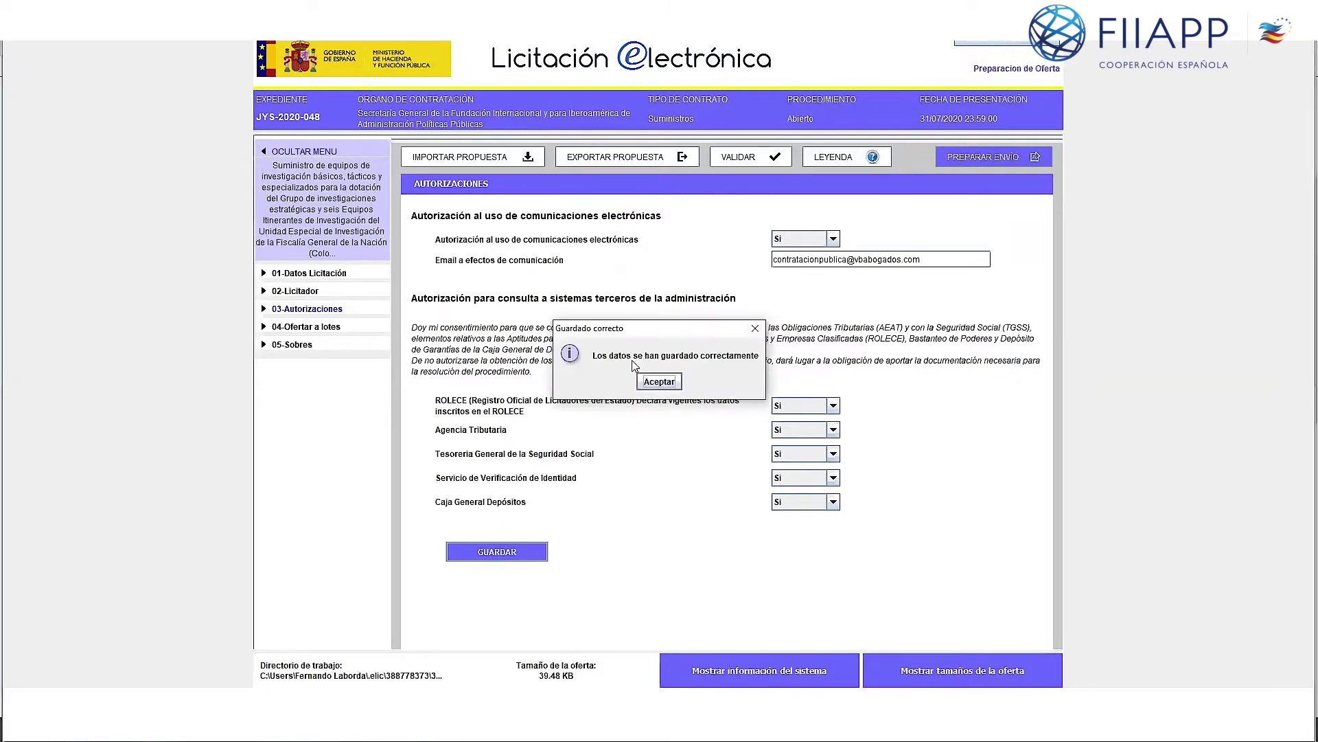
{"action": "left_click", "coordinate": [659, 383]}
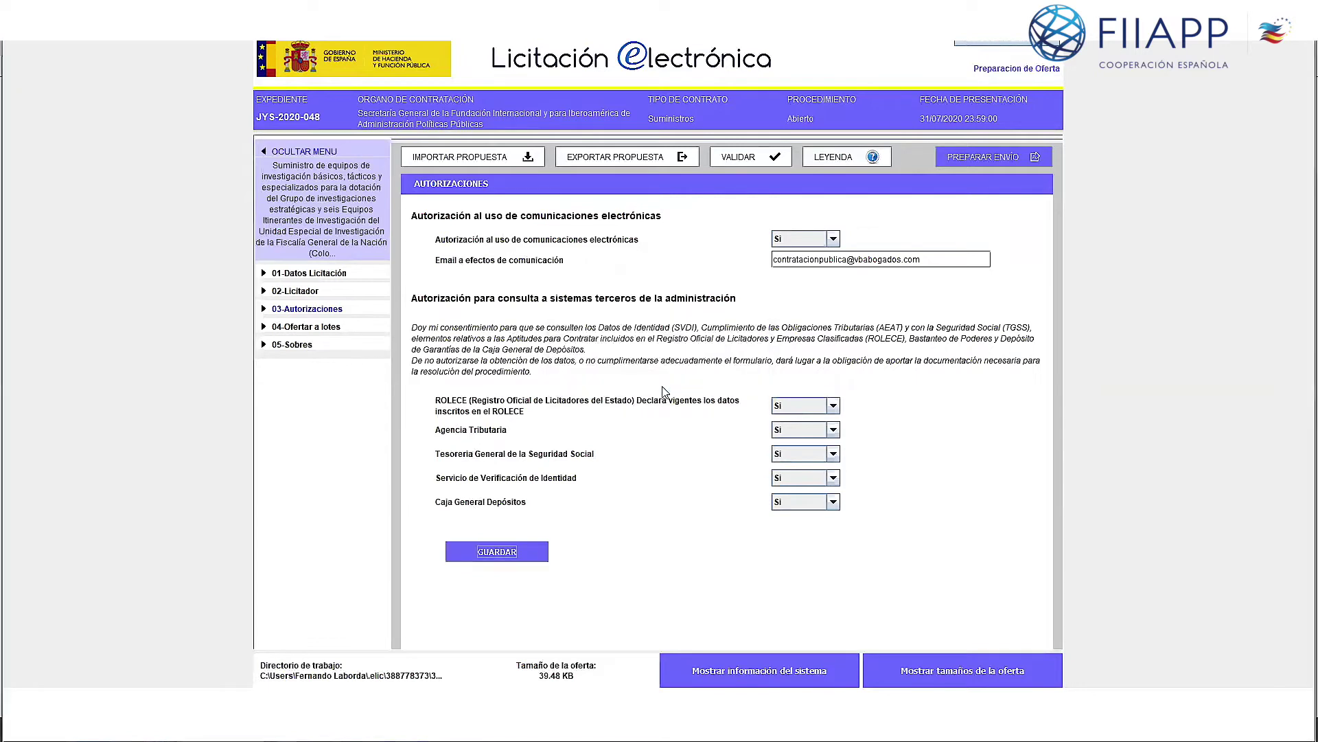
In 04-Ofertar a lotes, toggle the Ofertar lote boxes so Lote 1 through Lote 5 end up ticked.
{"action": "left_click", "coordinate": [300, 329]}
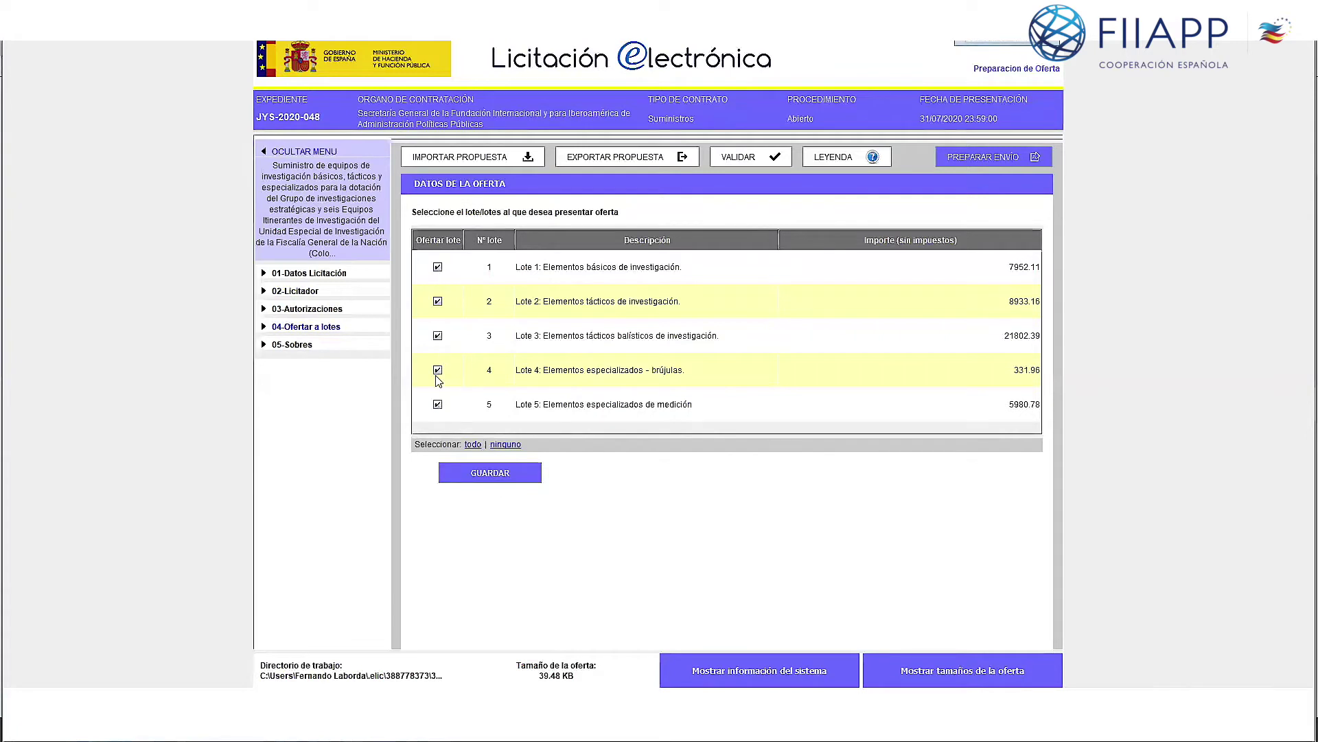
{"action": "left_click", "coordinate": [437, 267]}
{"action": "left_click", "coordinate": [438, 302]}
{"action": "left_click", "coordinate": [437, 336]}
{"action": "left_click", "coordinate": [437, 370]}
{"action": "left_click", "coordinate": [438, 404]}
{"action": "left_click", "coordinate": [438, 370]}
{"action": "left_click", "coordinate": [437, 336]}
{"action": "left_click", "coordinate": [437, 301]}
{"action": "left_click", "coordinate": [438, 267]}
{"action": "left_click", "coordinate": [438, 405]}
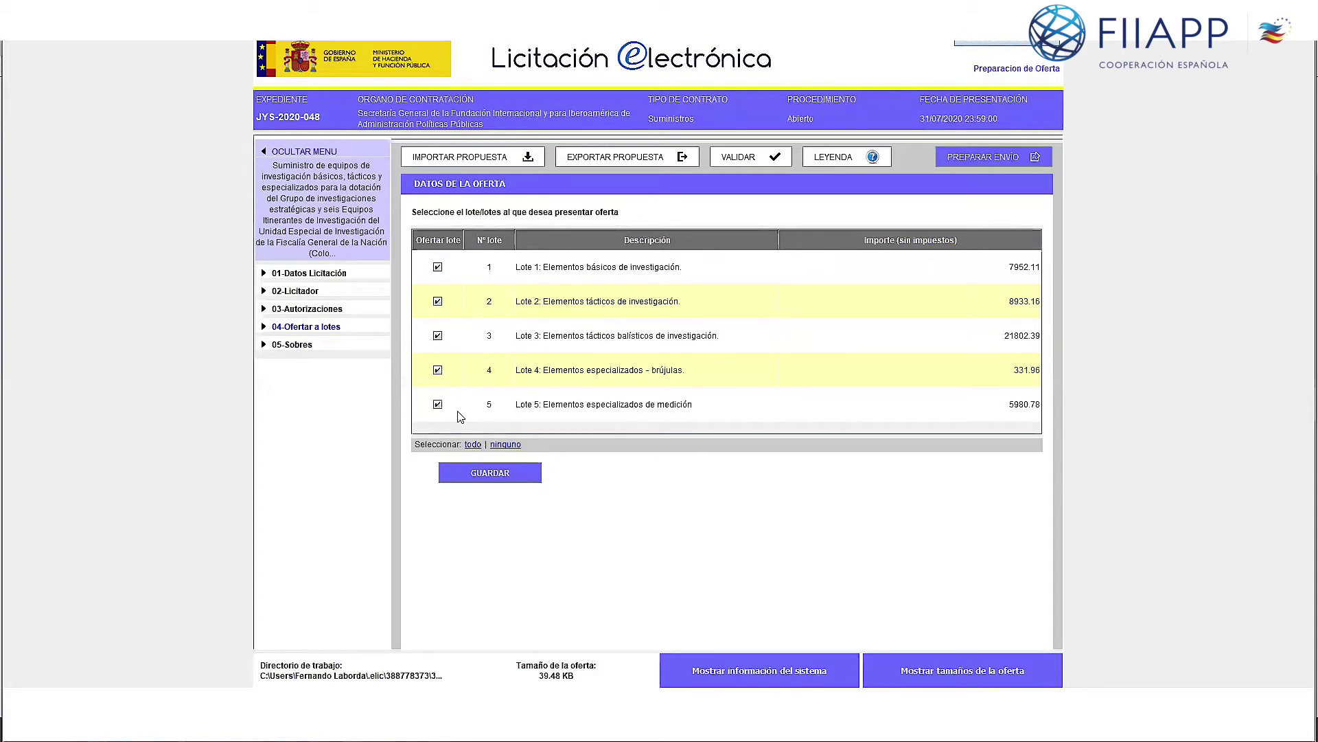
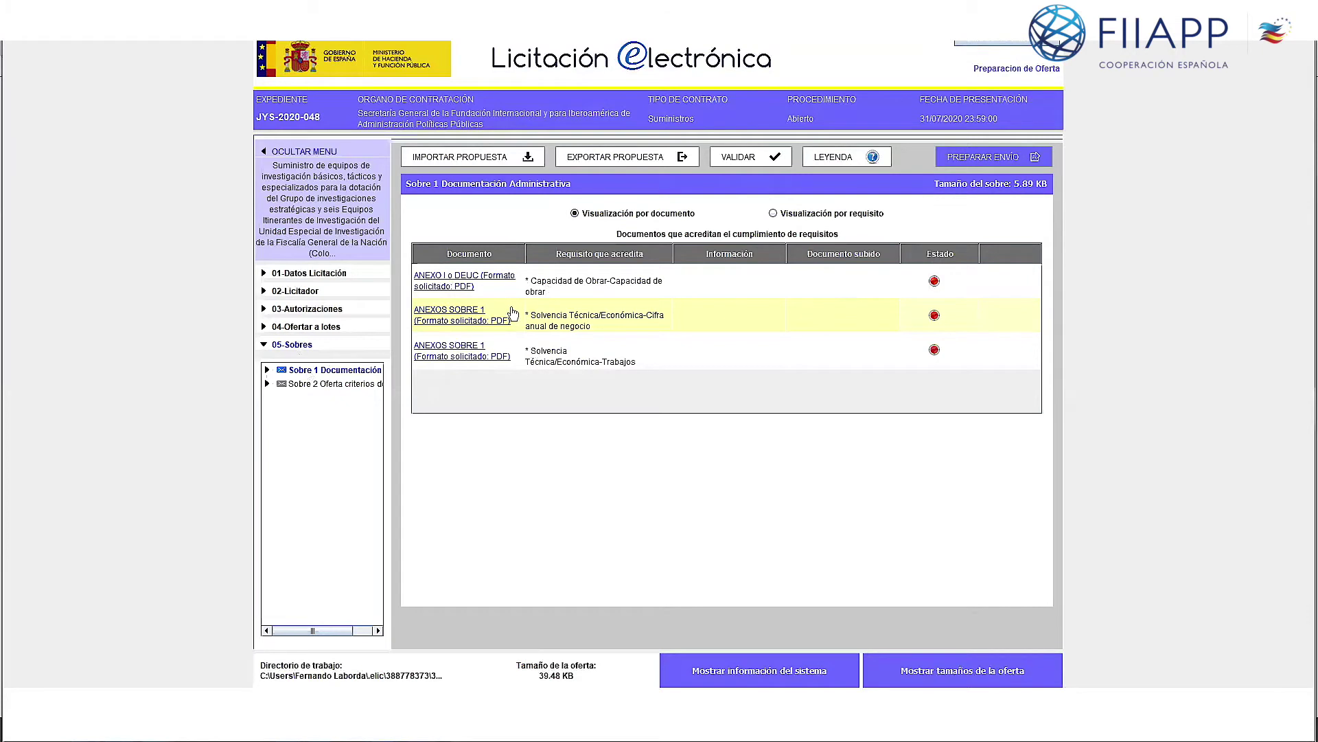
{"action": "left_click", "coordinate": [461, 283]}
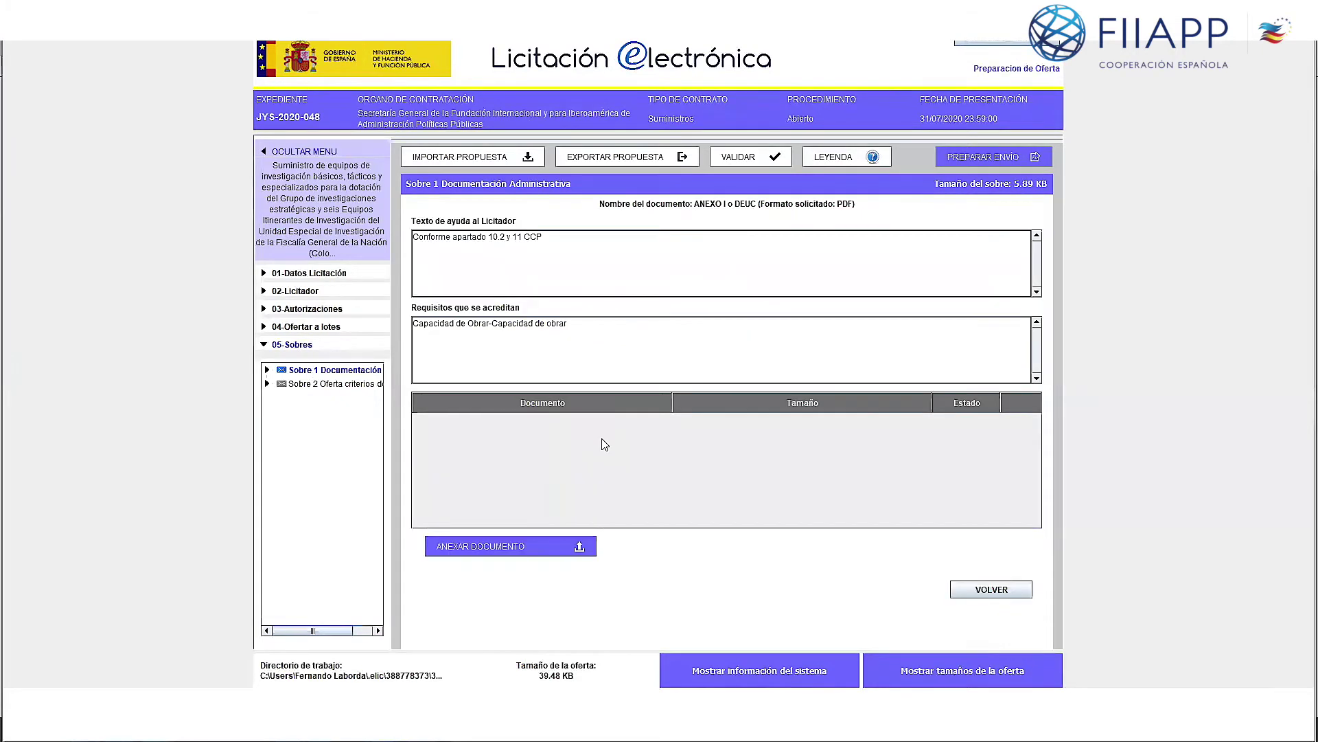
{"action": "left_click", "coordinate": [505, 554]}
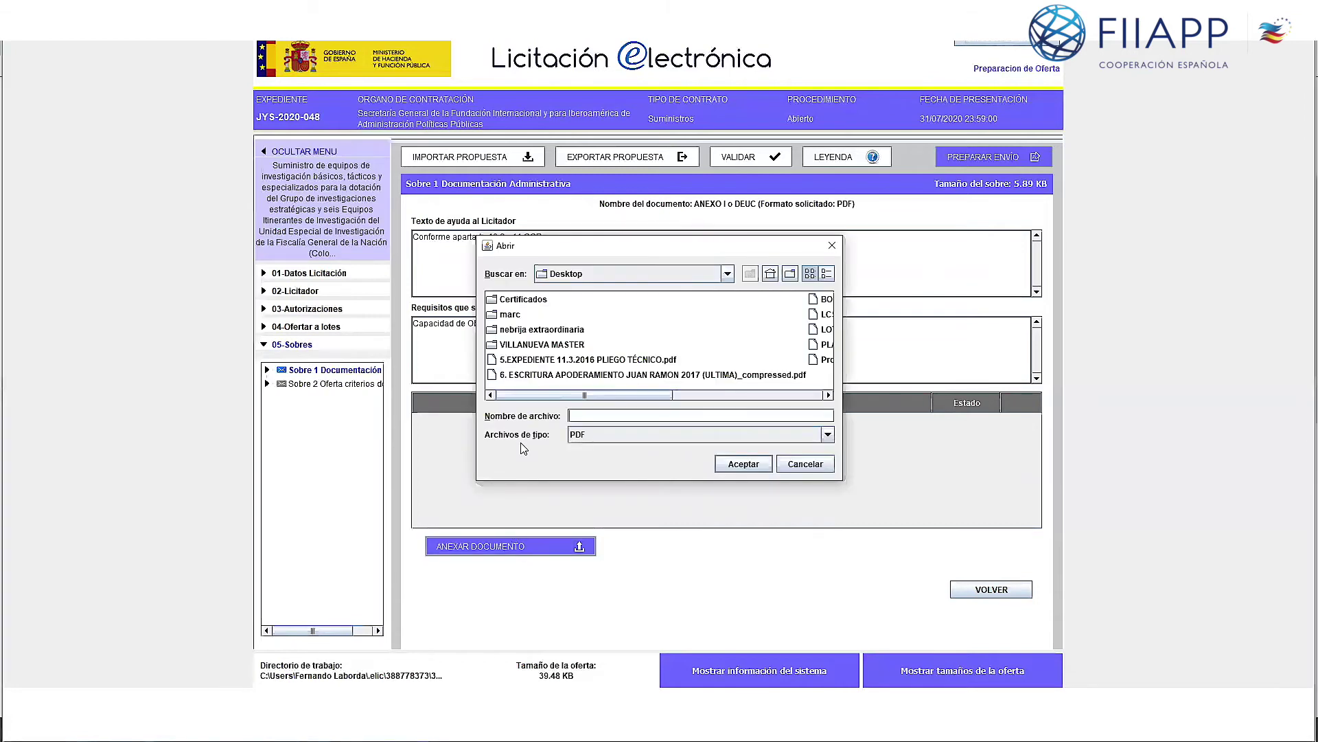
{"action": "scroll", "coordinate": [723, 334], "scroll_direction": "right", "scroll_amount": 3}
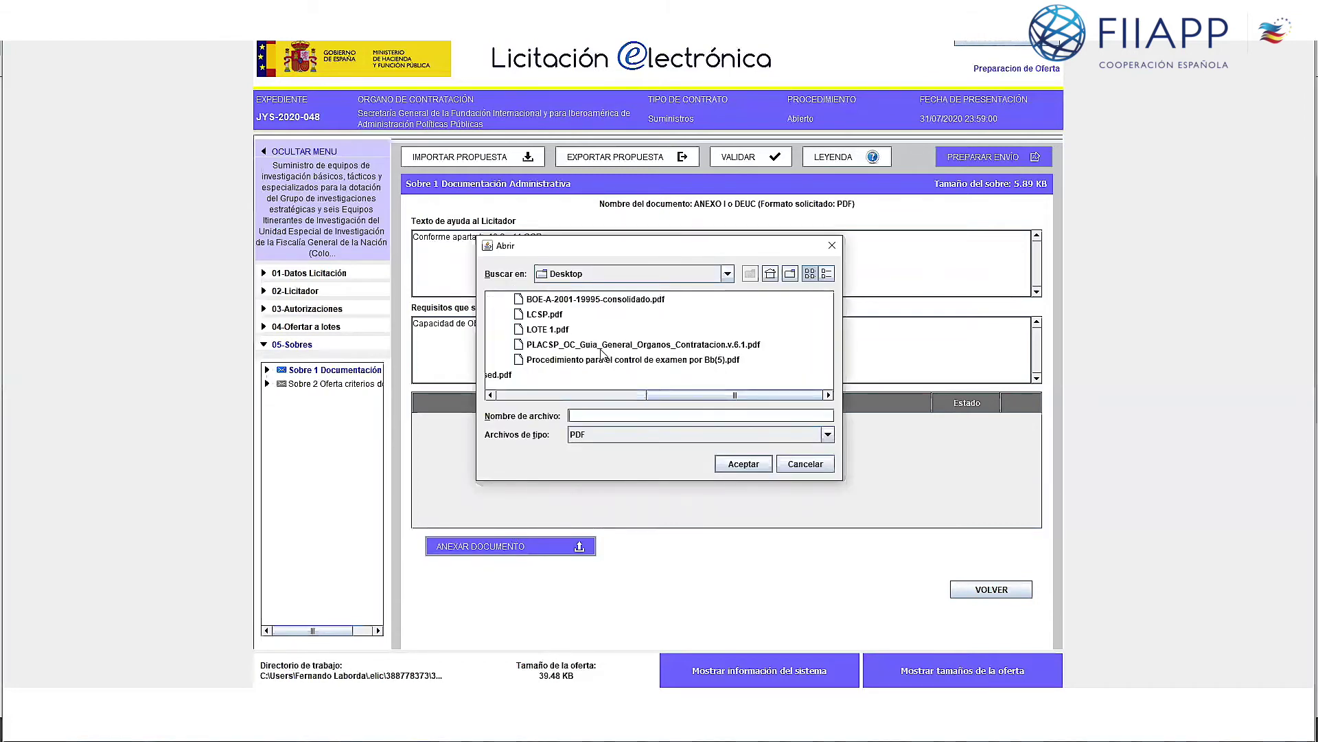
{"action": "scroll", "coordinate": [591, 357], "scroll_direction": "left", "scroll_amount": 3}
{"action": "scroll", "coordinate": [590, 358], "scroll_direction": "right", "scroll_amount": 3}
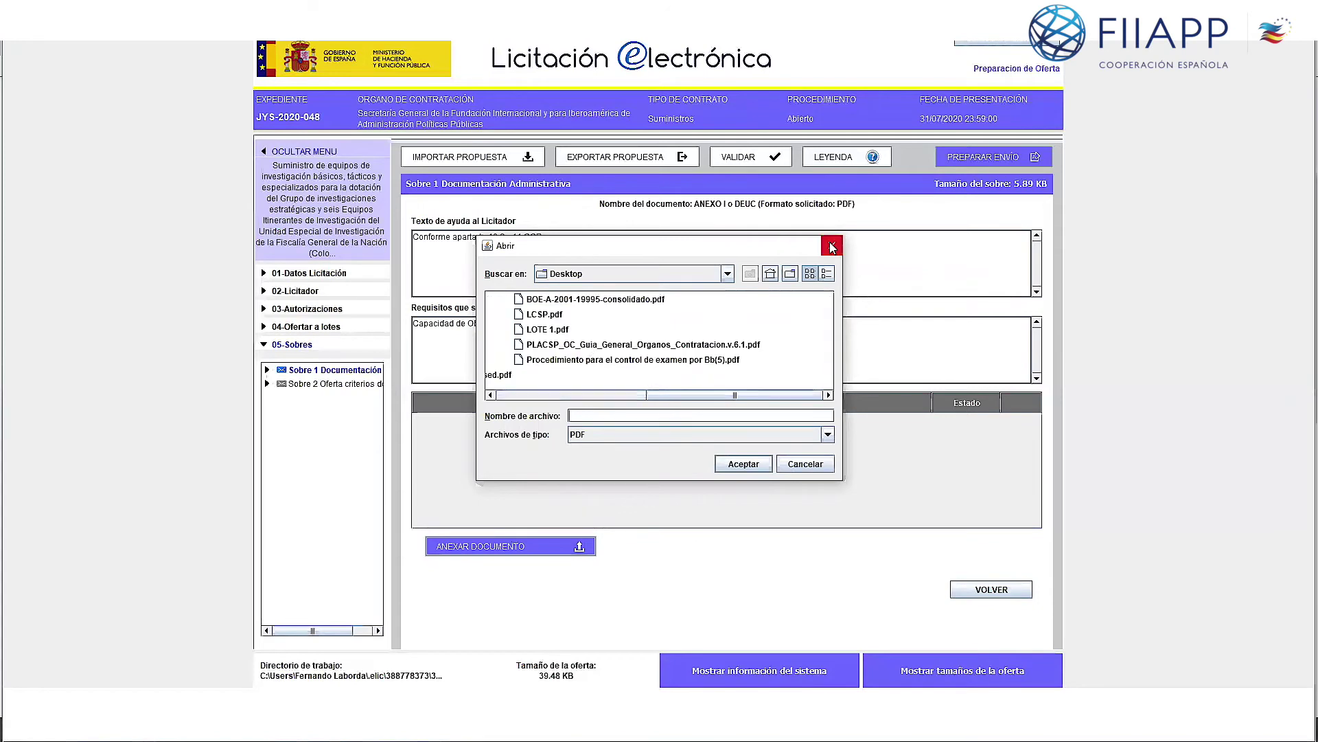
{"action": "left_click", "coordinate": [832, 245]}
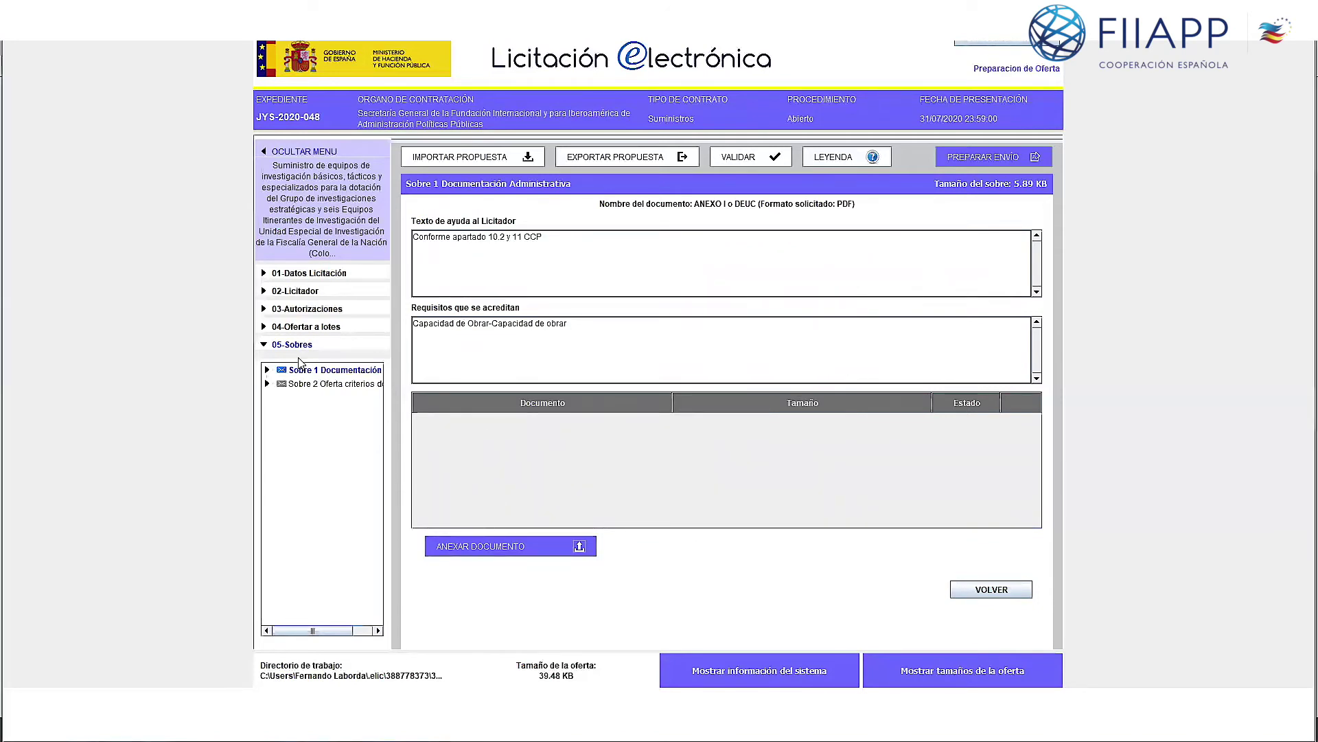
{"action": "left_click", "coordinate": [957, 591]}
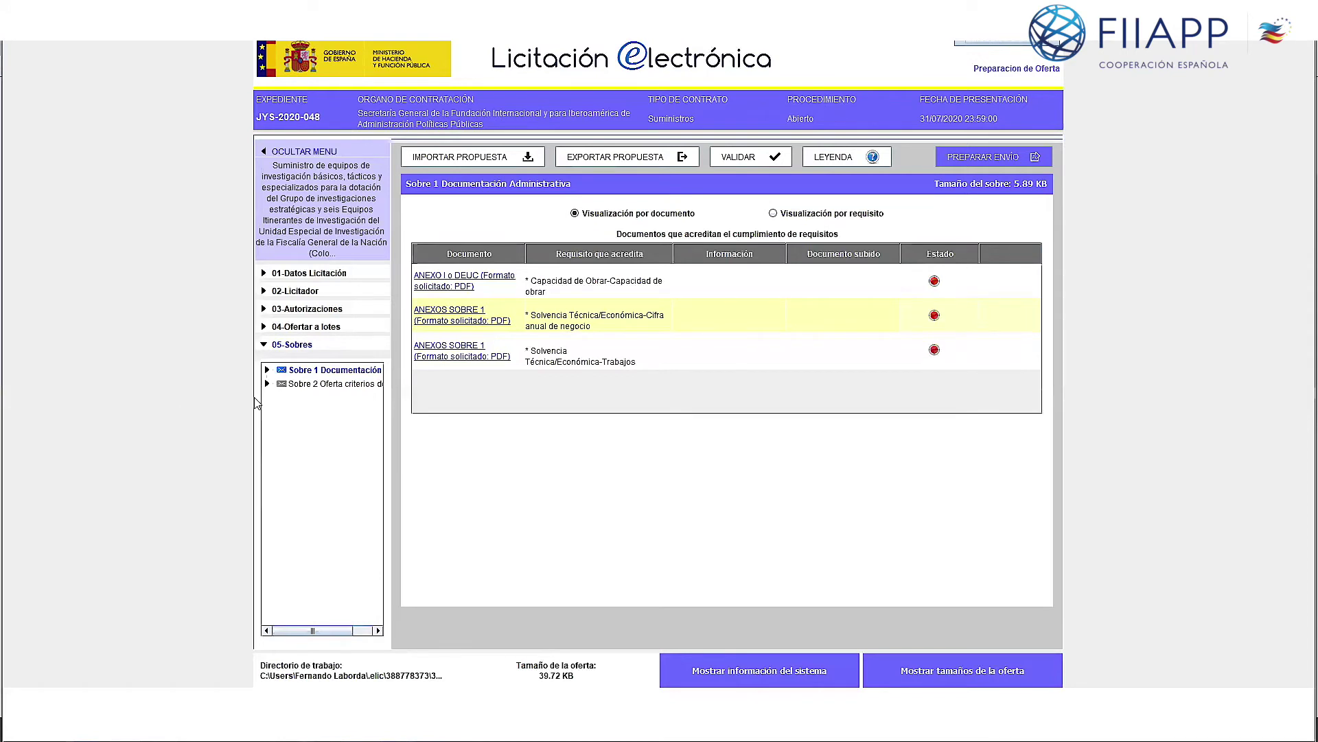
Switch to Sobre 2, the quantifiable-criteria offer envelope, and review its document list.
{"action": "left_click", "coordinate": [311, 386]}
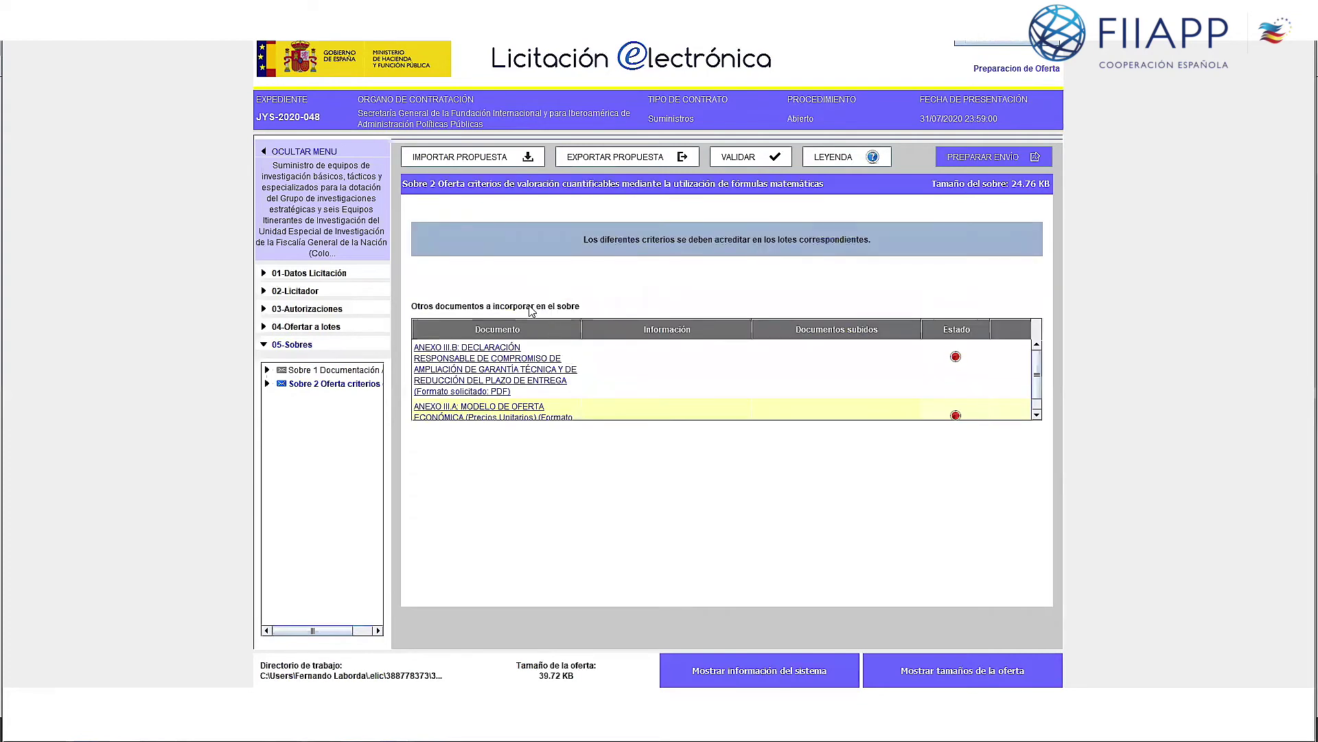
{"action": "scroll", "coordinate": [466, 357], "scroll_direction": "down", "scroll_amount": 1}
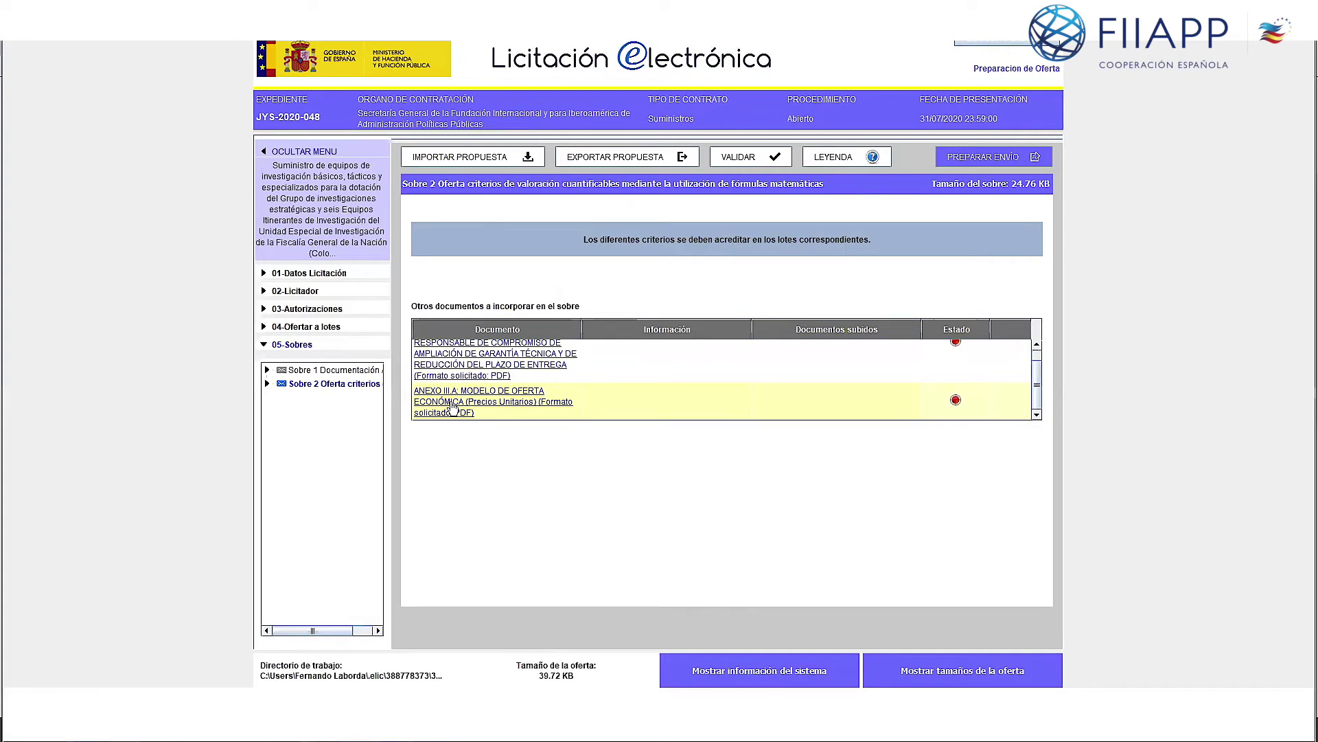
{"action": "scroll", "coordinate": [467, 374], "scroll_direction": "up", "scroll_amount": 1}
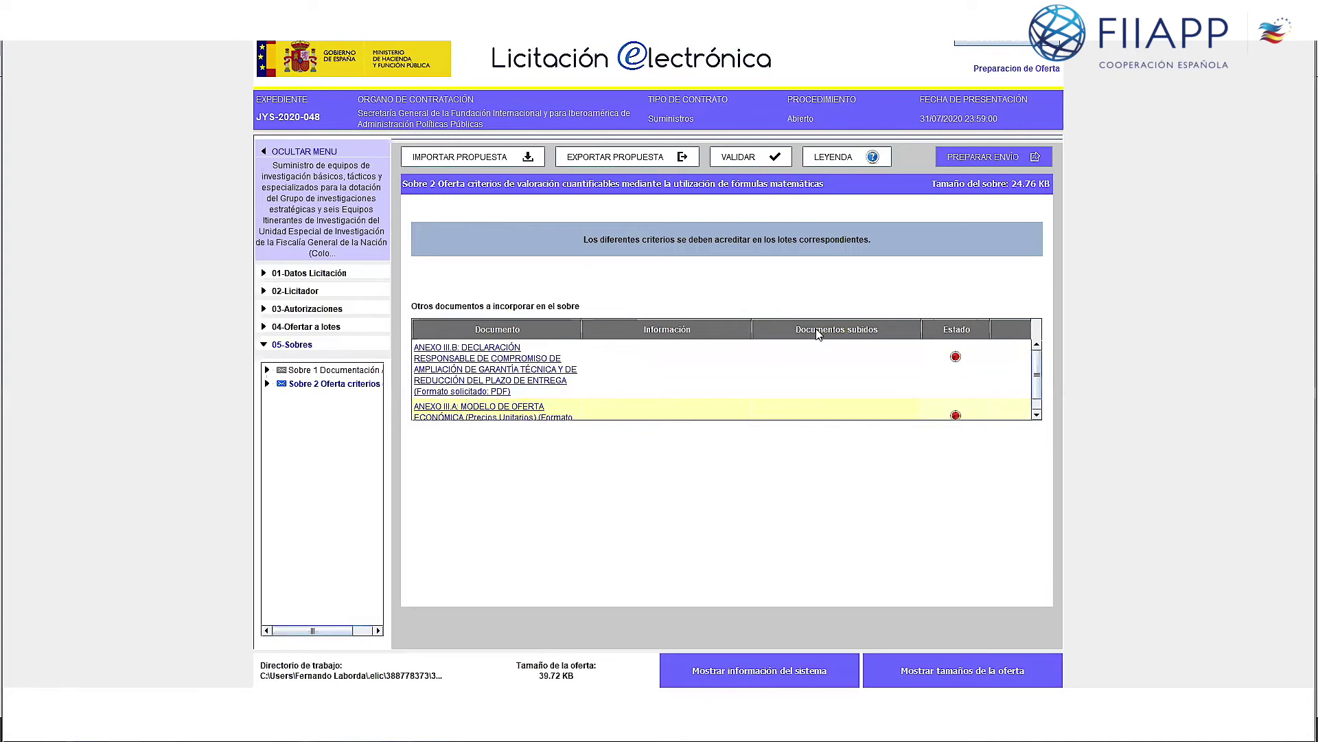
{"action": "scroll", "coordinate": [932, 366], "scroll_direction": "down", "scroll_amount": 1}
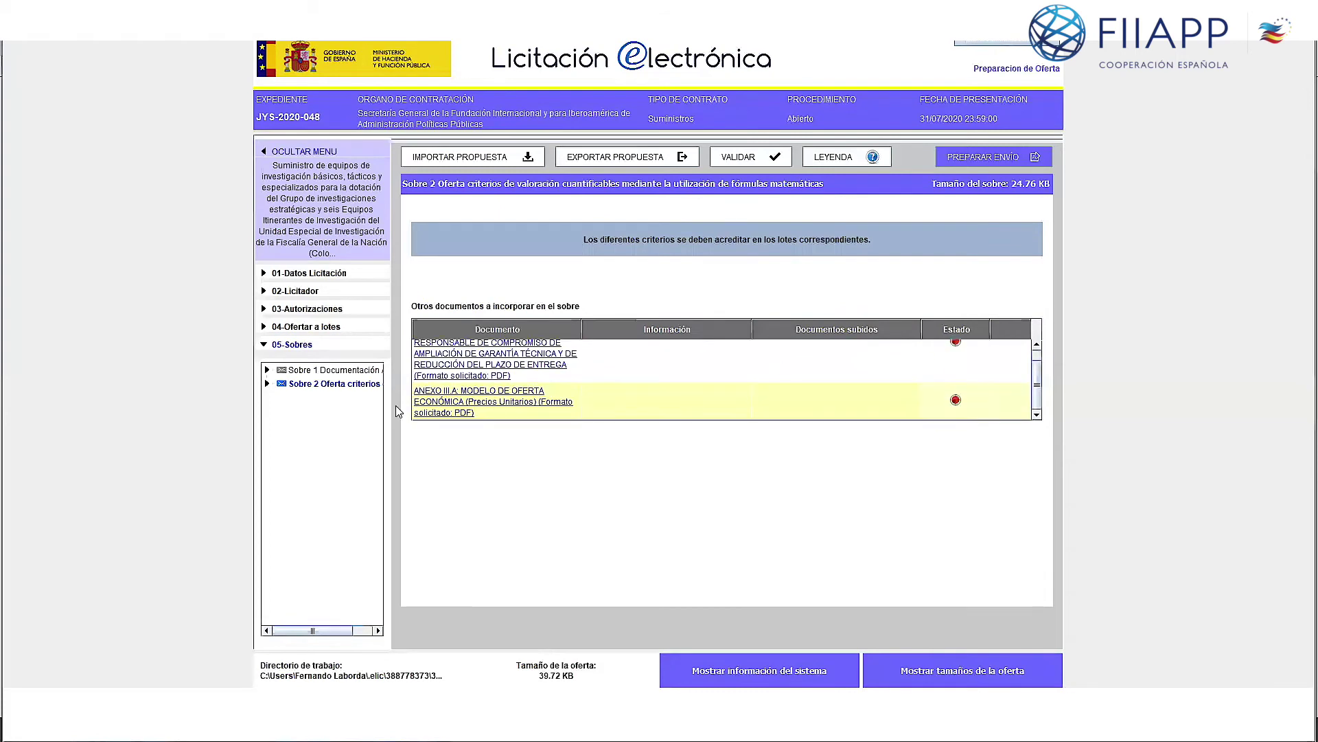
Open ANEXO III.A economic offer, start attaching a document, then cancel the file selection.
{"action": "left_click", "coordinate": [450, 403]}
{"action": "left_click", "coordinate": [497, 462]}
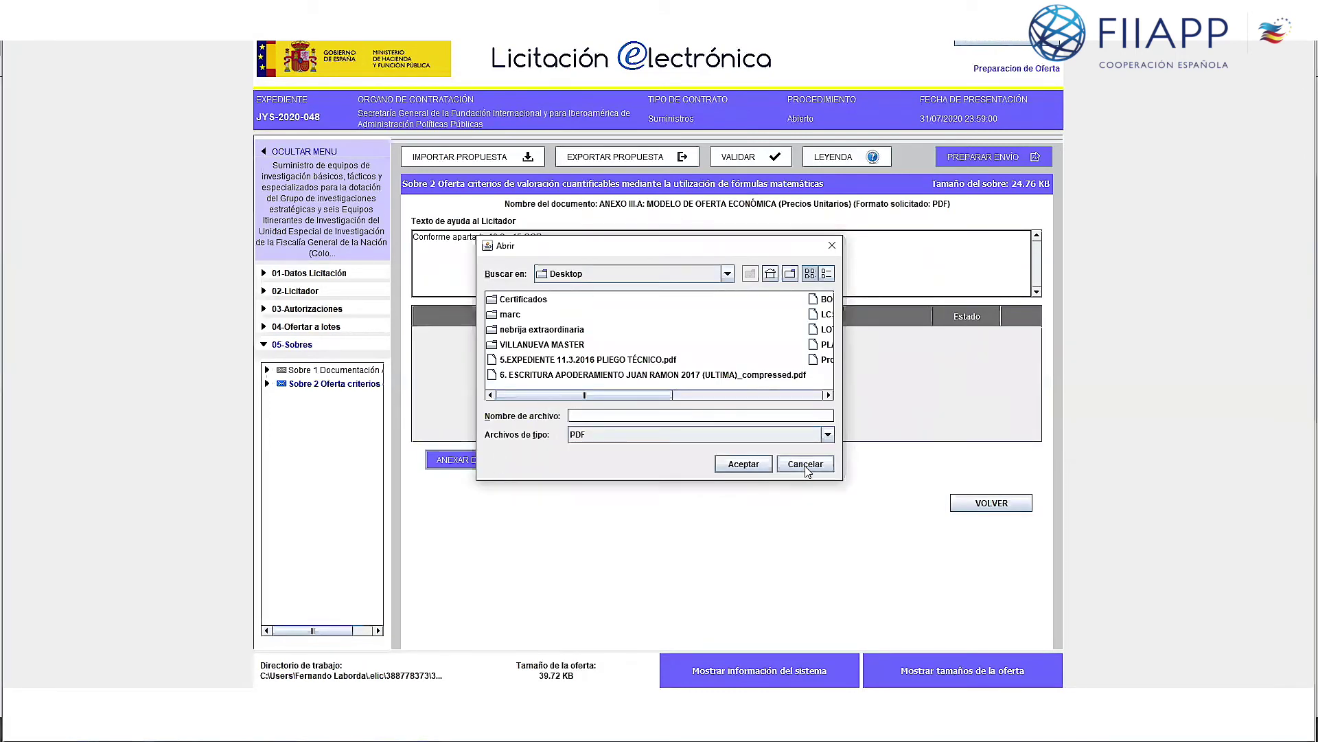
{"action": "left_click", "coordinate": [801, 472]}
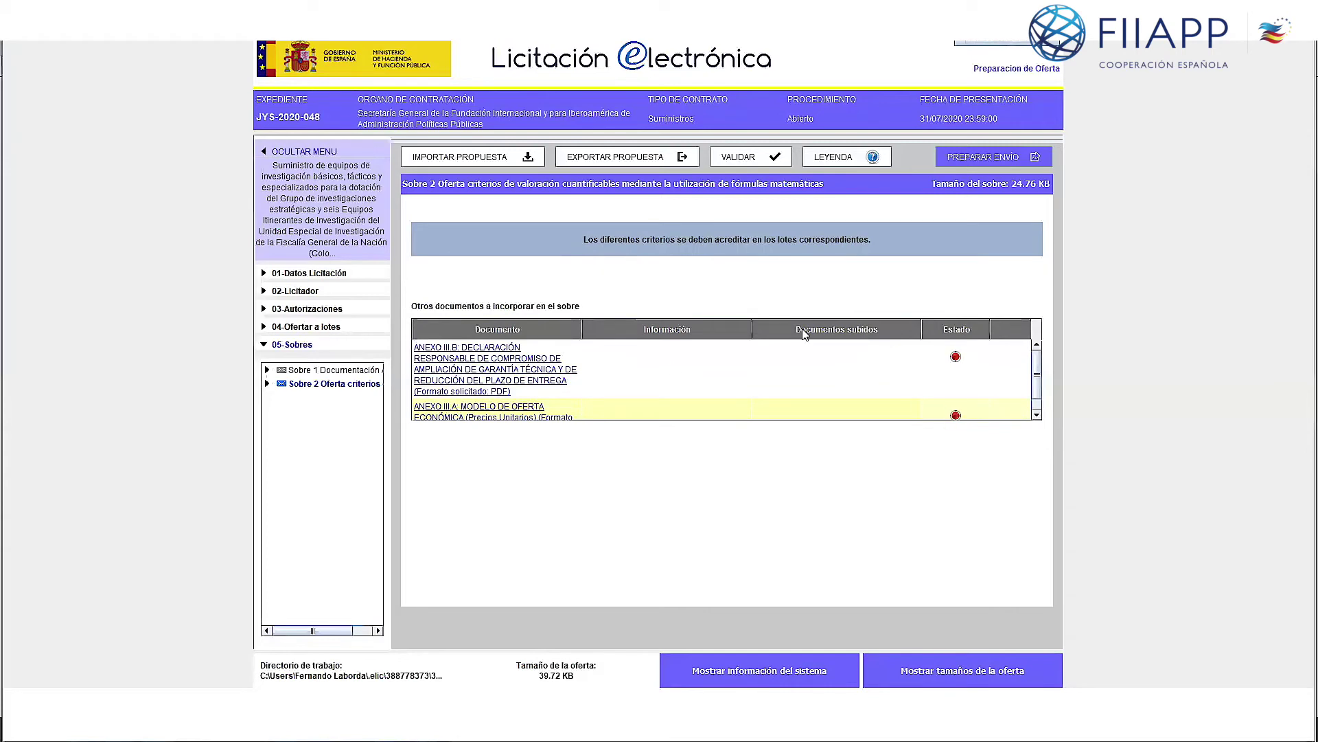
Run VALIDAR on the offer and accept the result showing both Sobres incomplete.
{"action": "left_click", "coordinate": [752, 158]}
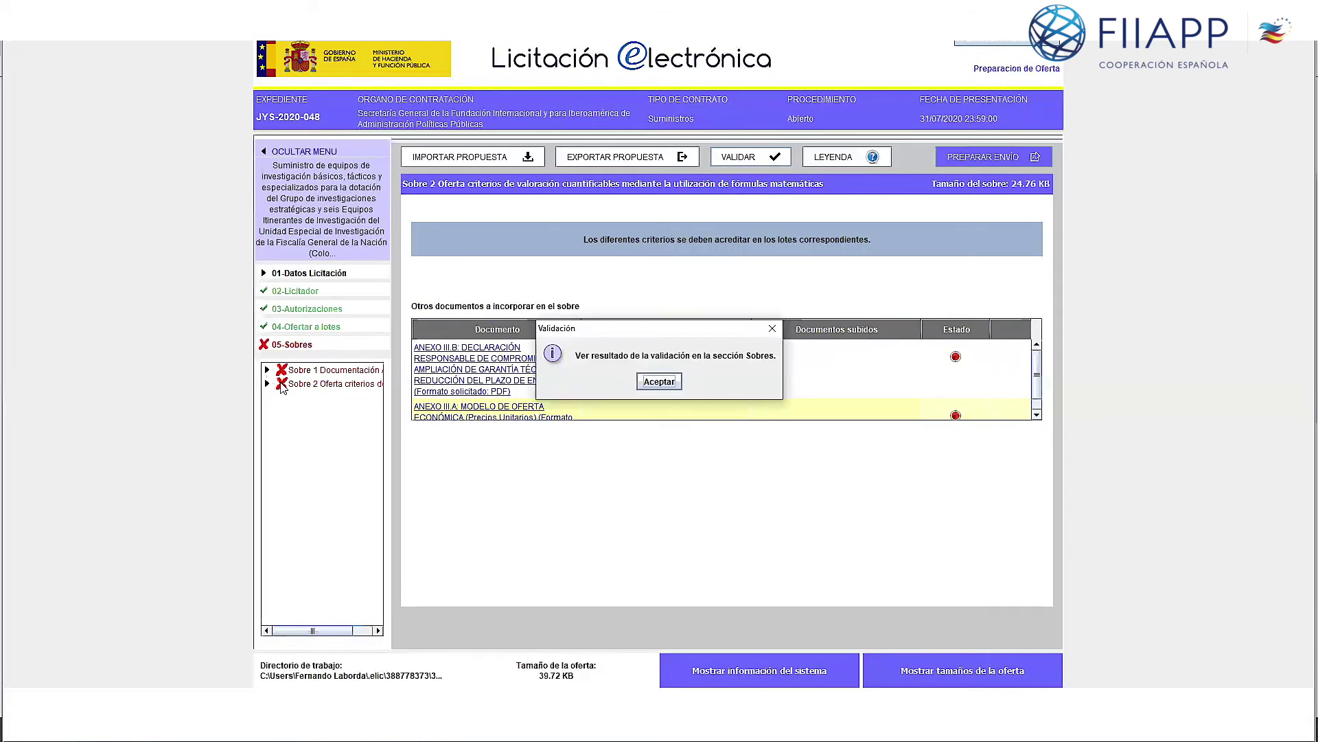
{"action": "left_click", "coordinate": [659, 383]}
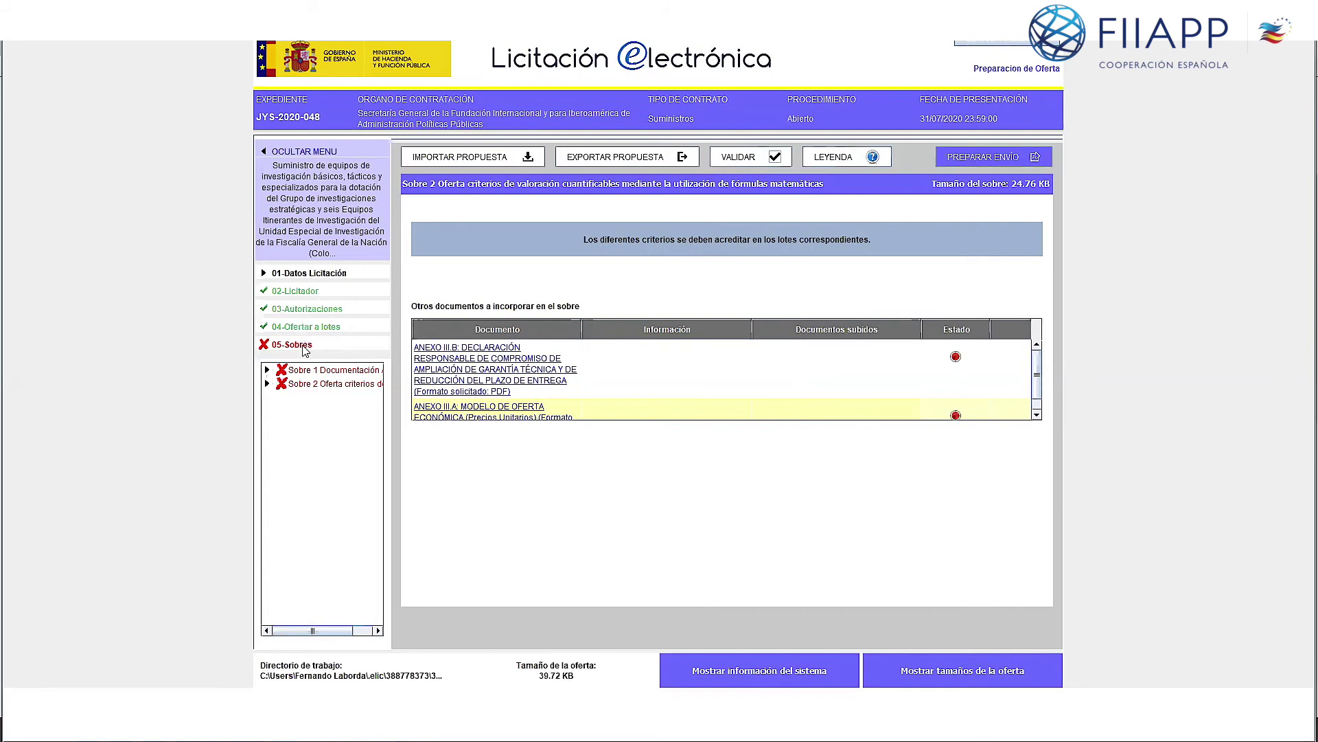
Open send management (PREPARAR ENVÍO) and select envelope 1 after trying envelopes 2 and 3.
{"action": "left_click", "coordinate": [961, 157]}
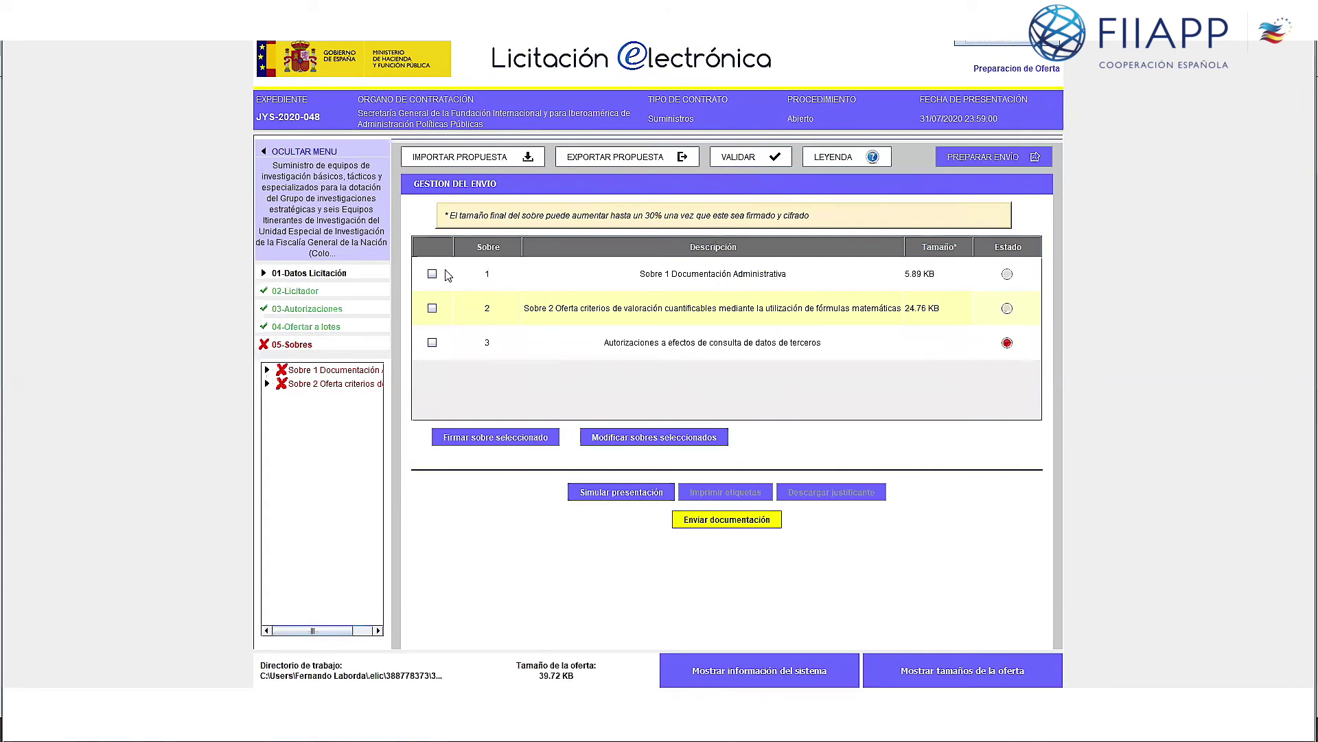
{"action": "left_click", "coordinate": [433, 274]}
{"action": "left_click", "coordinate": [432, 309]}
{"action": "left_click", "coordinate": [433, 343]}
{"action": "left_click", "coordinate": [433, 275]}
Sign envelope 1 and try sending the documentation, dismissing the Datos incompletos warning.
{"action": "left_click", "coordinate": [490, 440]}
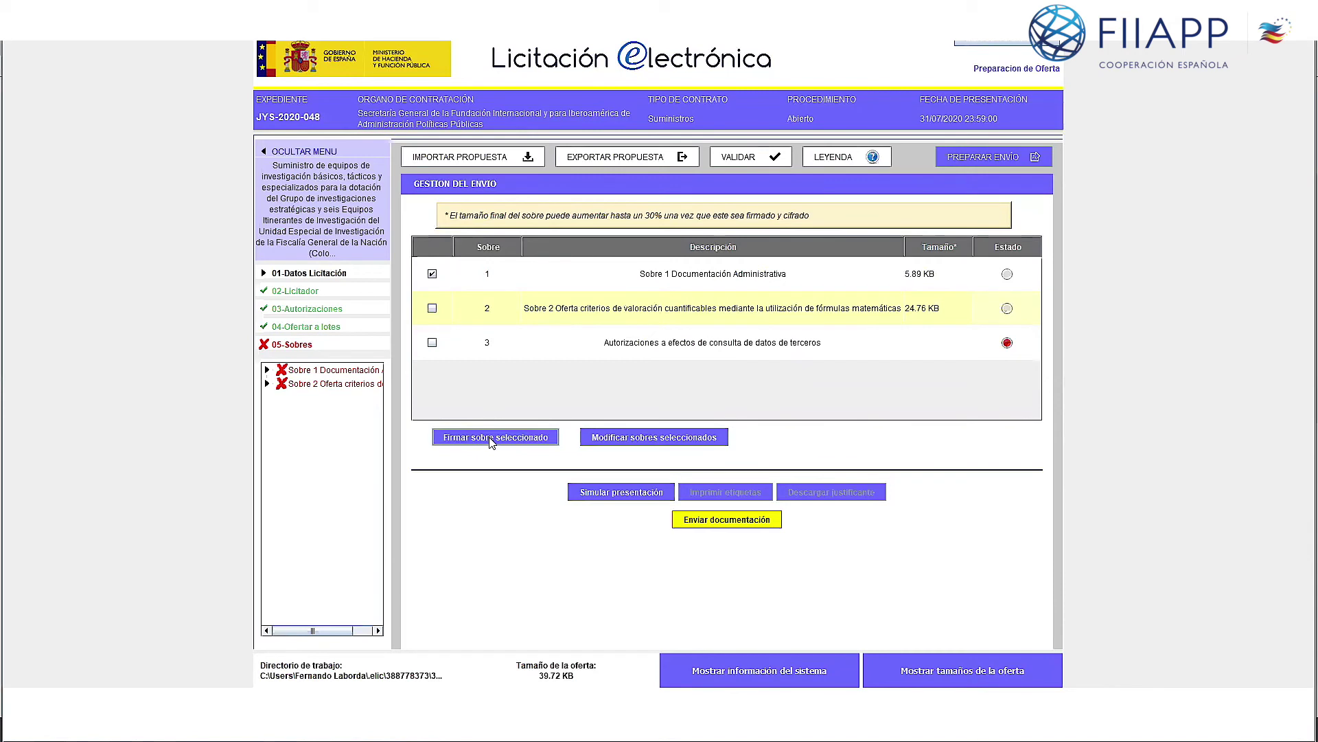
{"action": "left_click", "coordinate": [695, 518]}
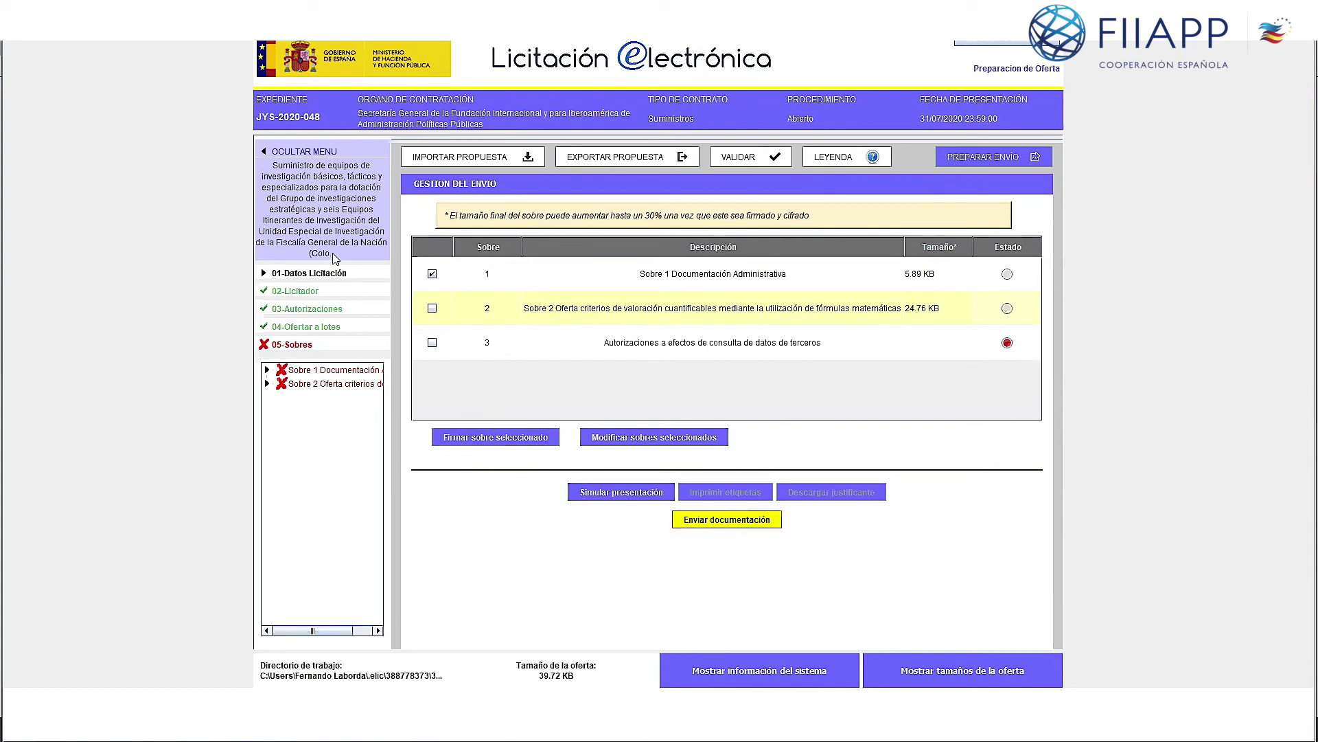
{"action": "left_click", "coordinate": [714, 523]}
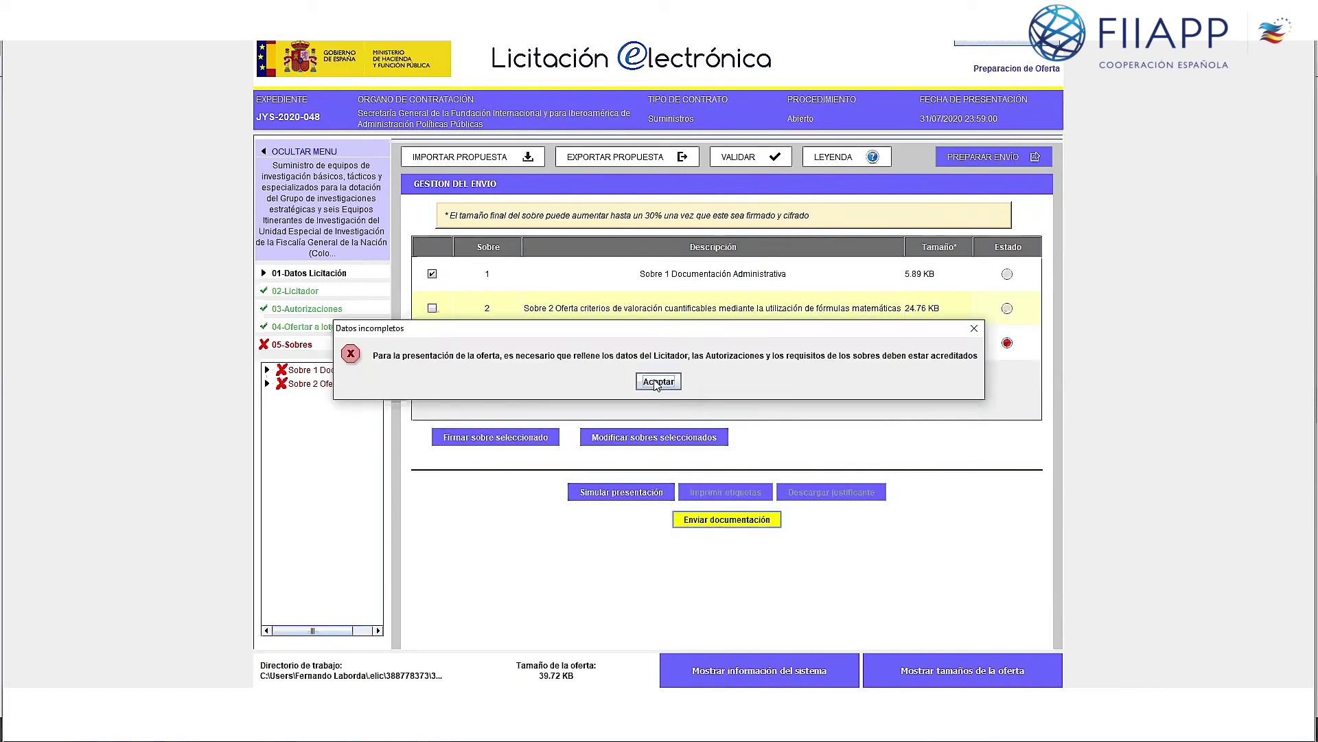
{"action": "left_click", "coordinate": [658, 382]}
Retry sending with envelope 2, select envelope 3, then close the bidding tool.
{"action": "left_click", "coordinate": [432, 308]}
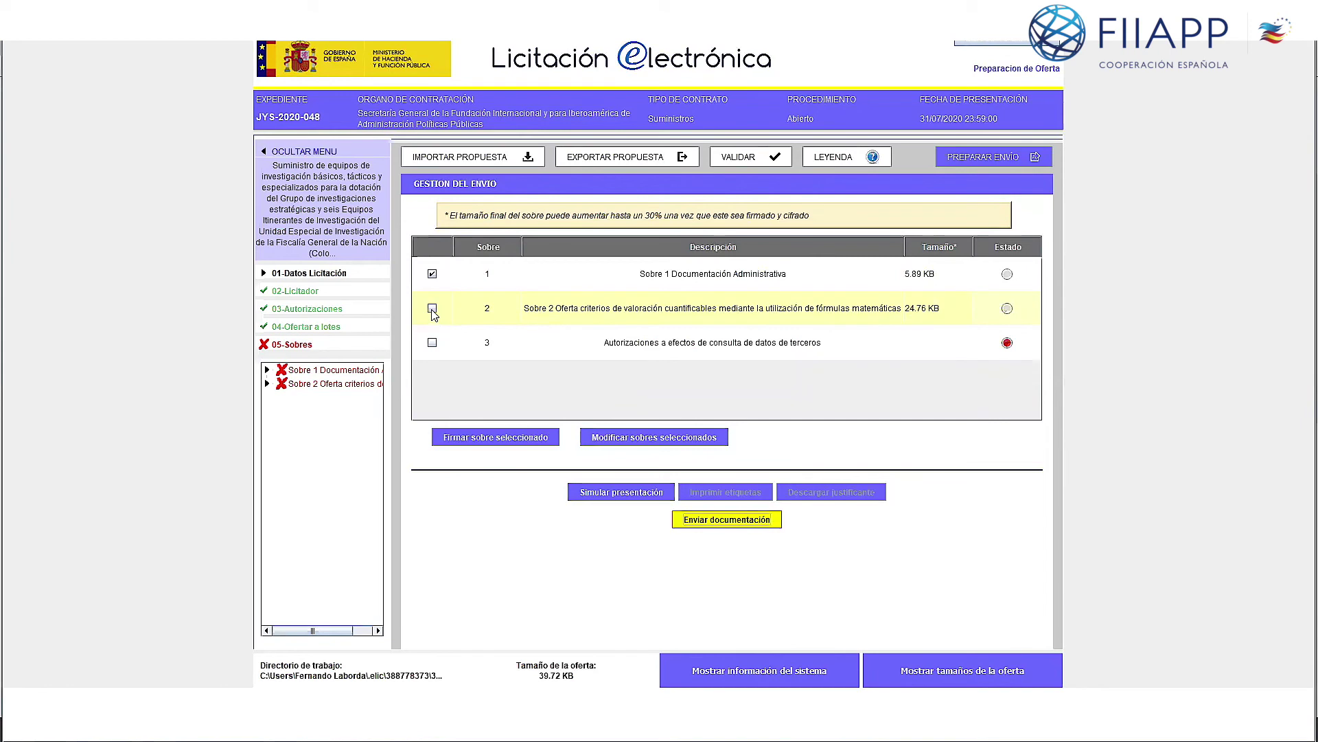
{"action": "left_click", "coordinate": [728, 528]}
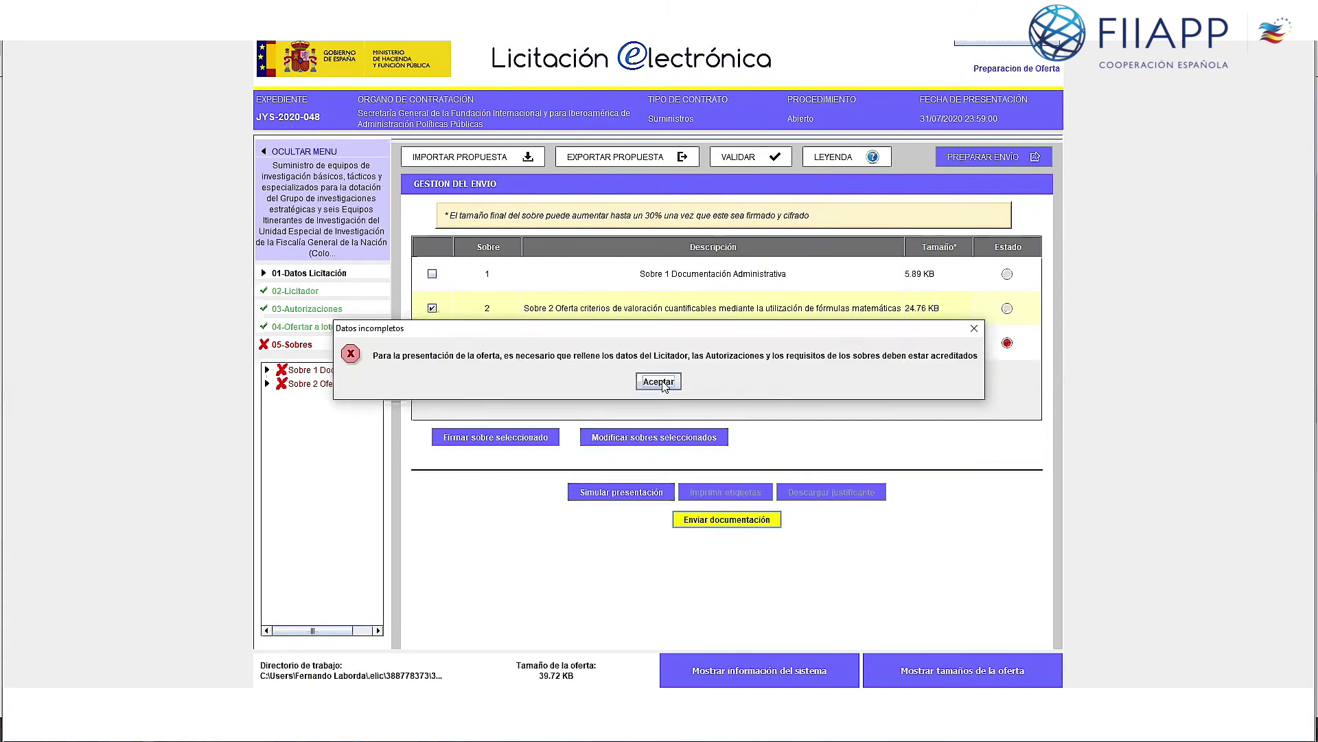
{"action": "left_click", "coordinate": [664, 384]}
{"action": "left_click", "coordinate": [432, 342]}
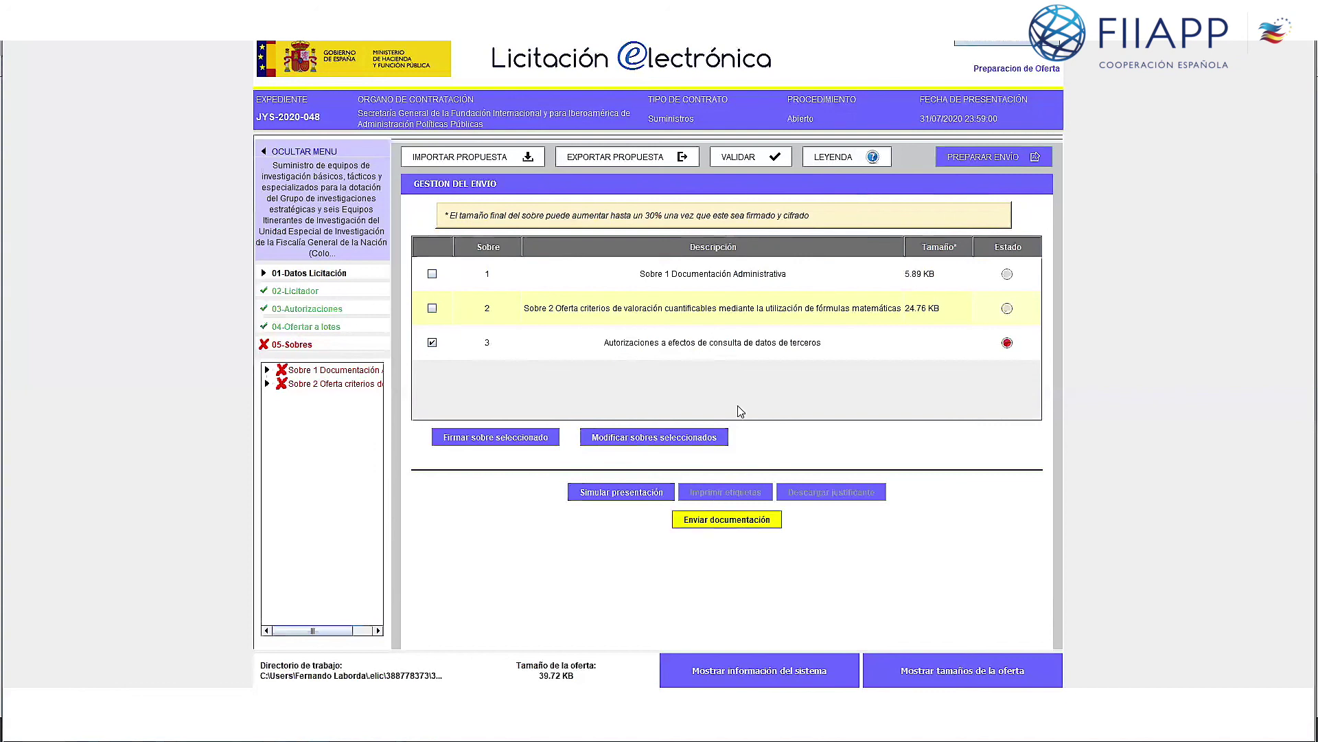
{"action": "left_click", "coordinate": [999, 45]}
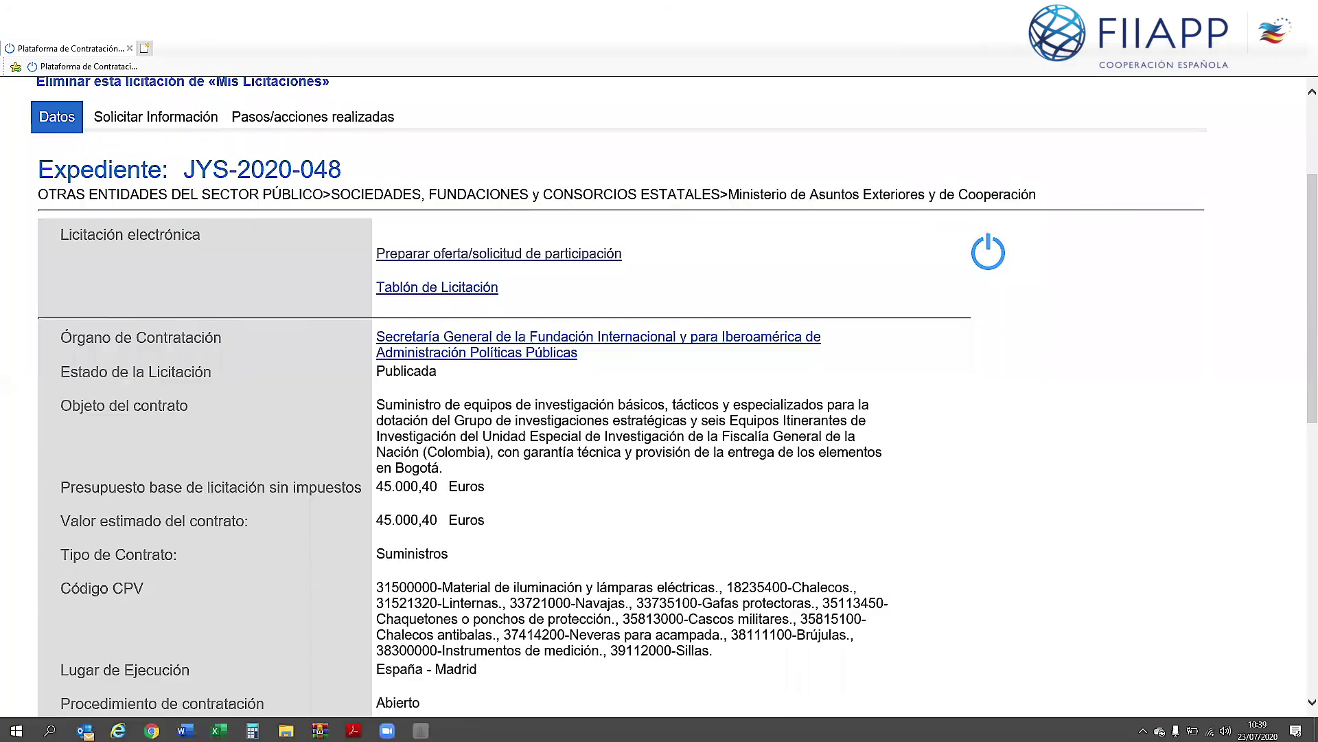
{"action": "scroll", "coordinate": [659, 412], "scroll_direction": "up", "scroll_amount": 3}
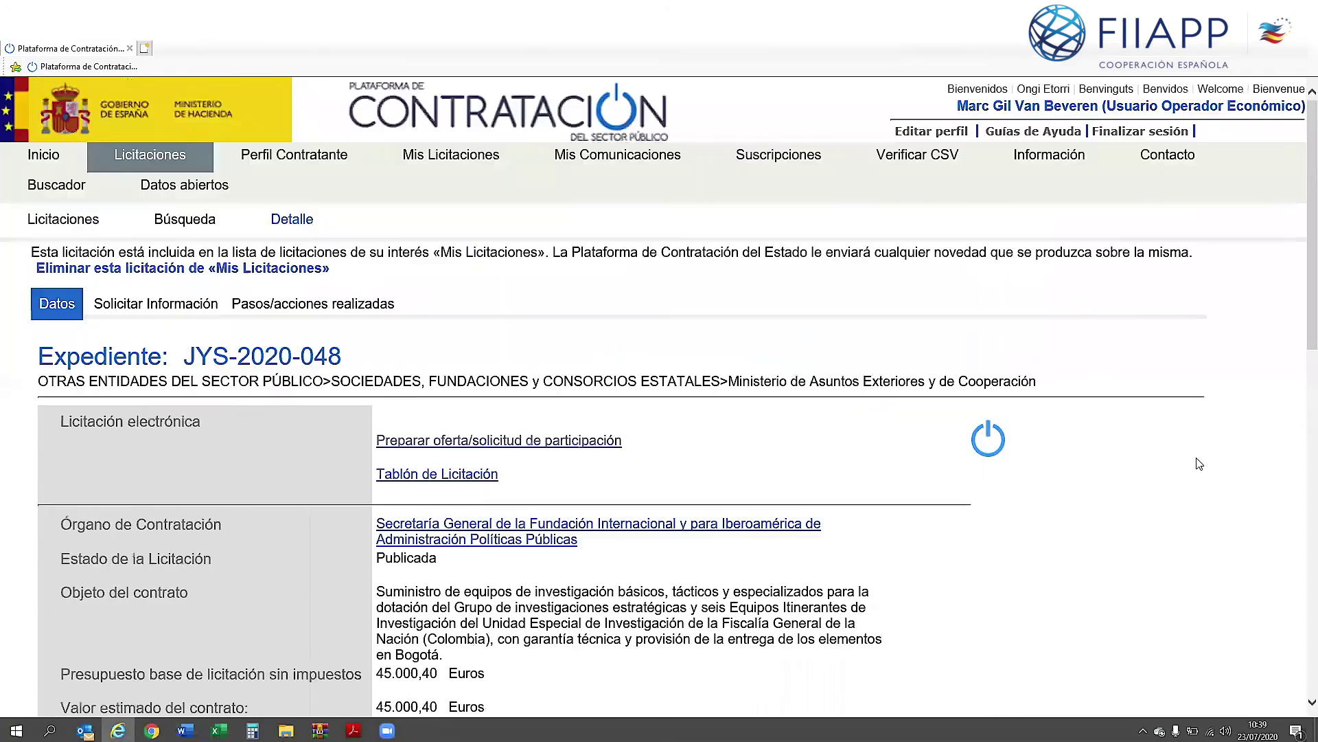